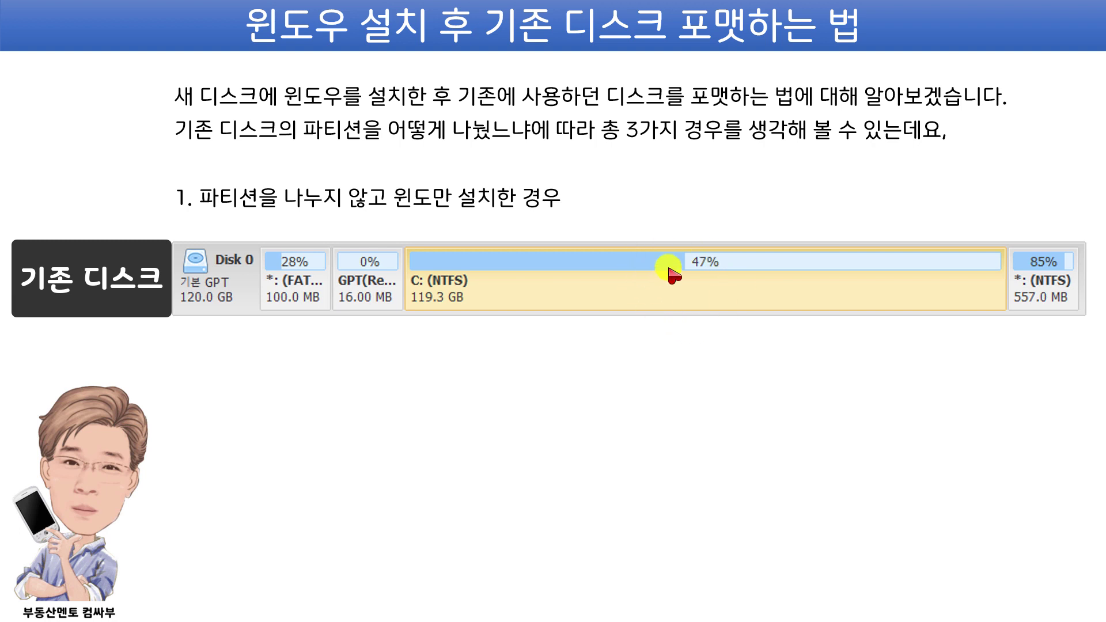
{"action": "left_click", "coordinate": [673, 288]}
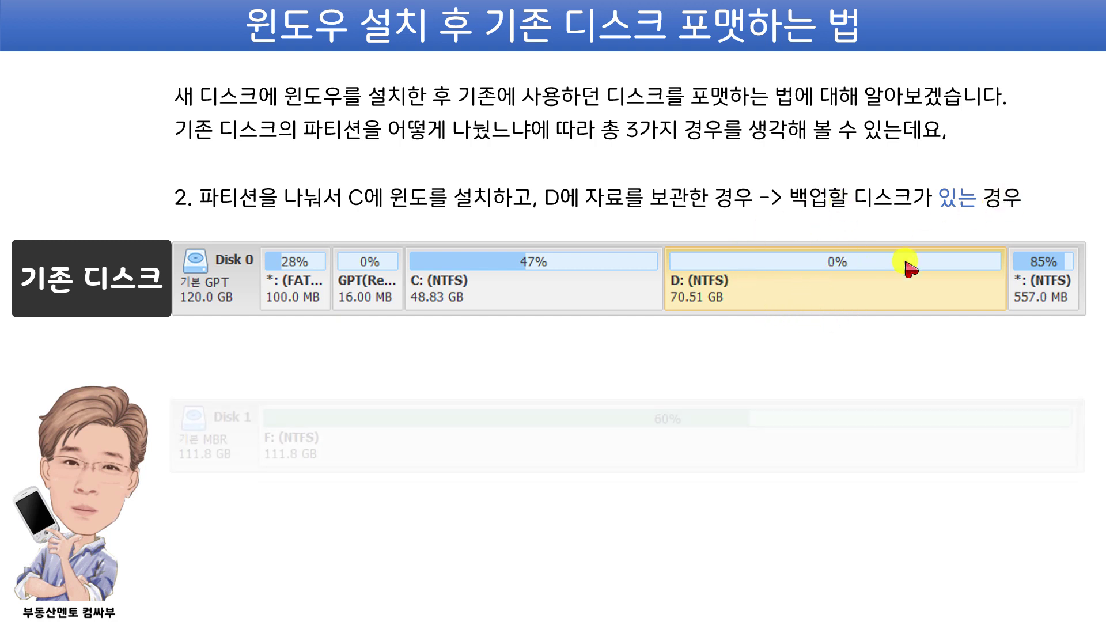
{"action": "left_click", "coordinate": [573, 395]}
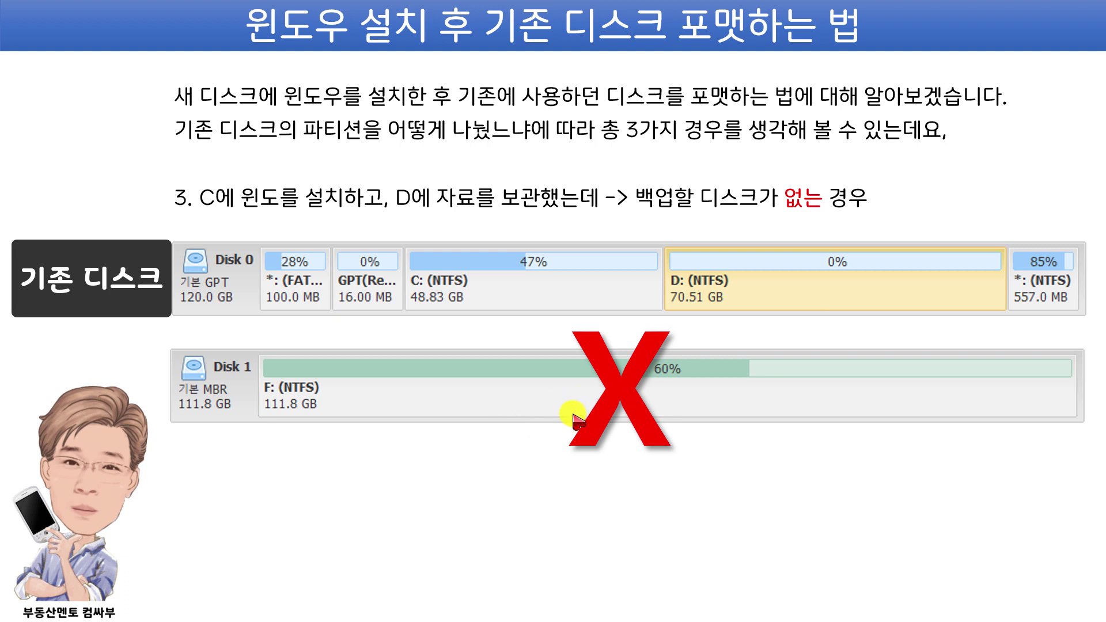
{"action": "left_click", "coordinate": [577, 408]}
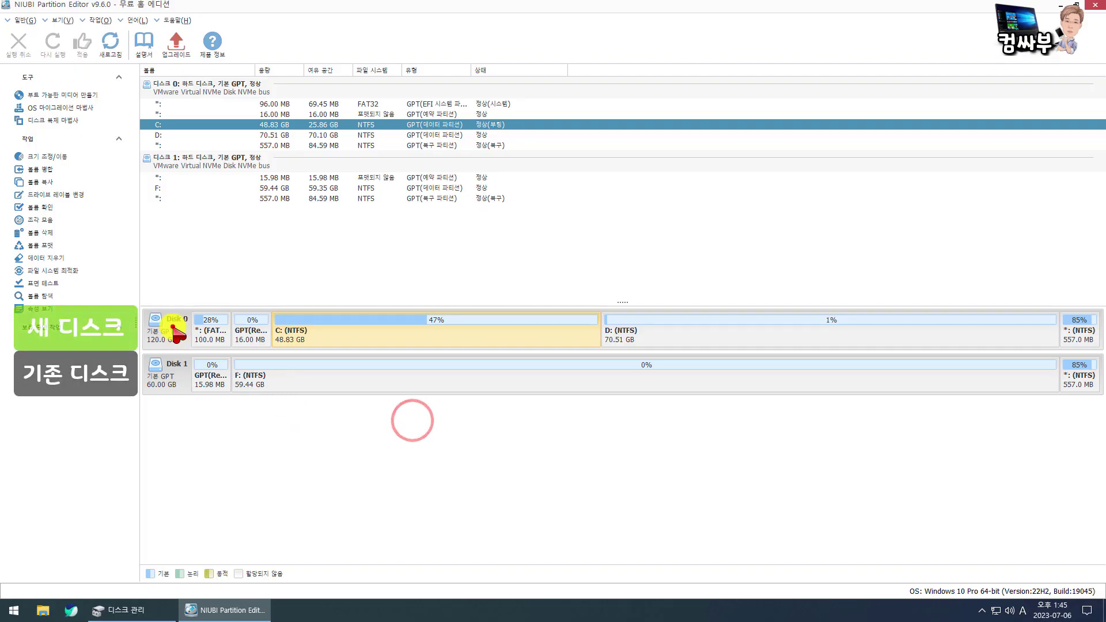
Step: Compare the new Disk 0 and its C: volume with the old Disk 1 and its F: volume
{"action": "left_click", "coordinate": [168, 321]}
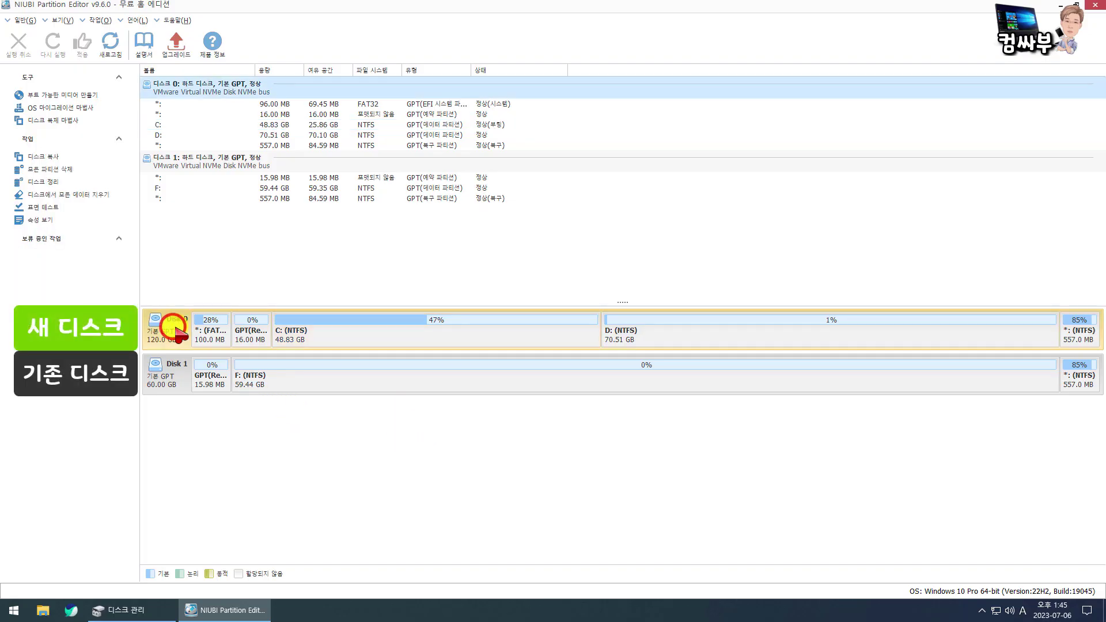
{"action": "left_click", "coordinate": [406, 341]}
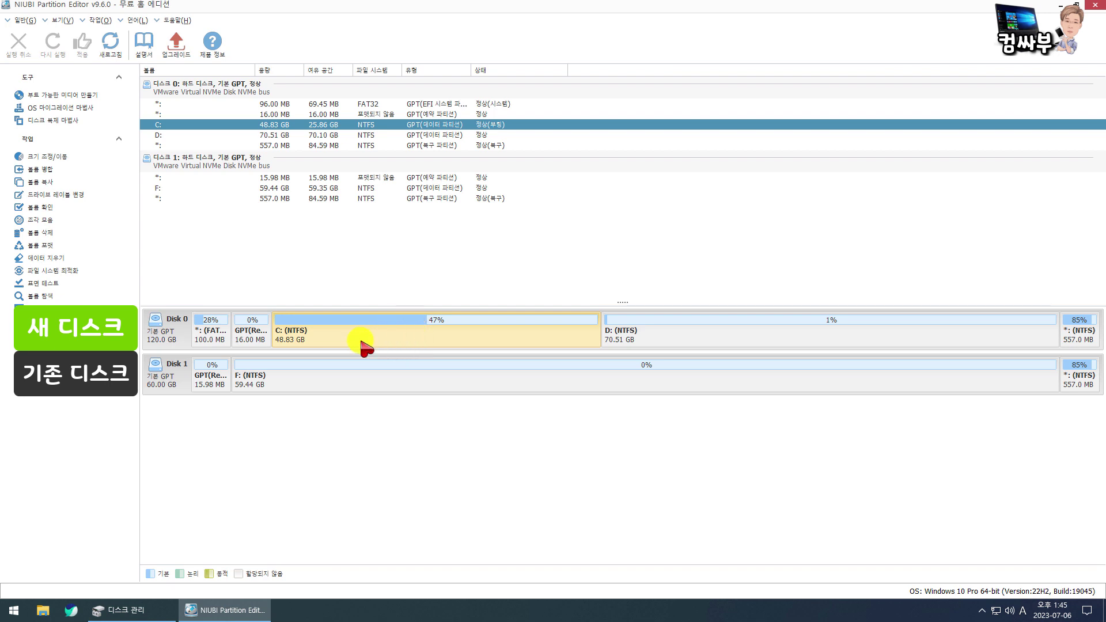
{"action": "left_click", "coordinate": [171, 374]}
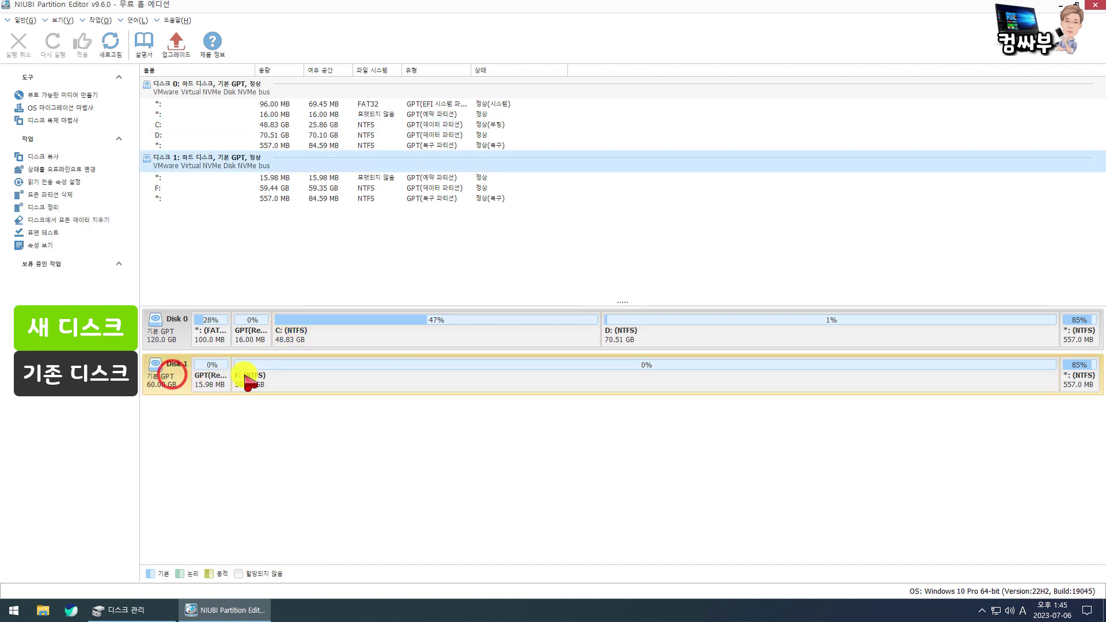
{"action": "left_click", "coordinate": [500, 380]}
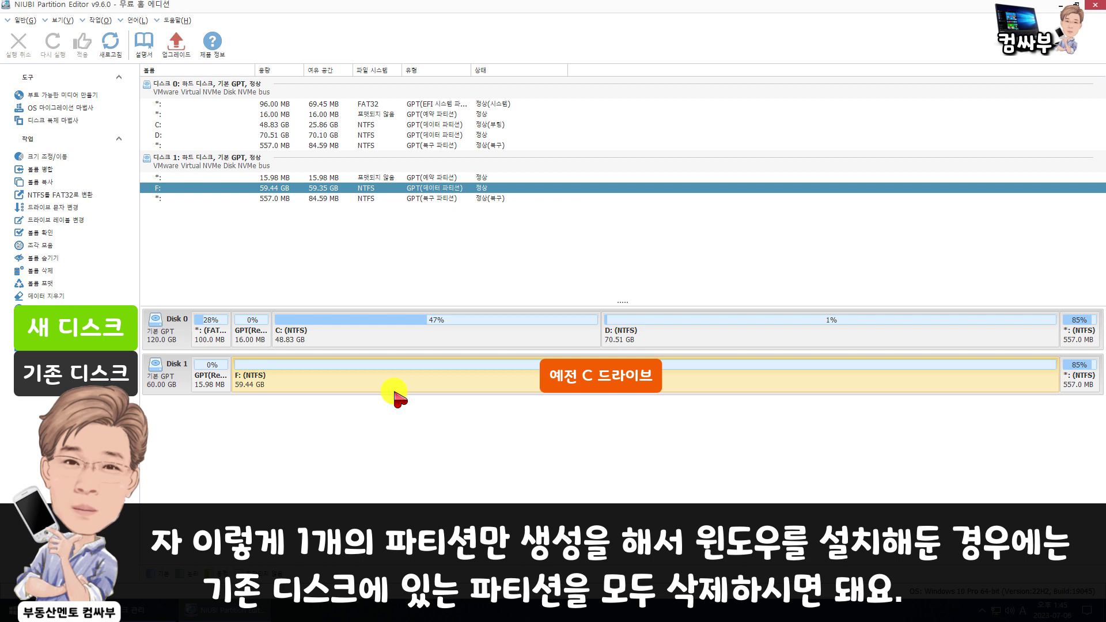
Step: Delete all partitions on the old Disk 1 and apply the pending operation
{"action": "right_click", "coordinate": [168, 378]}
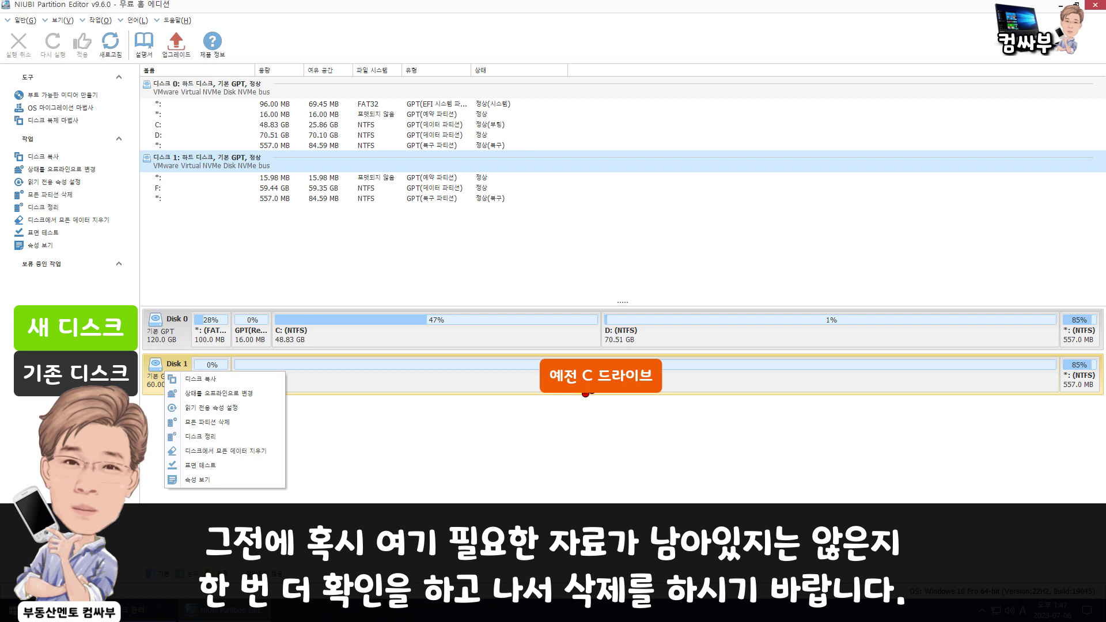
{"action": "left_click", "coordinate": [243, 425]}
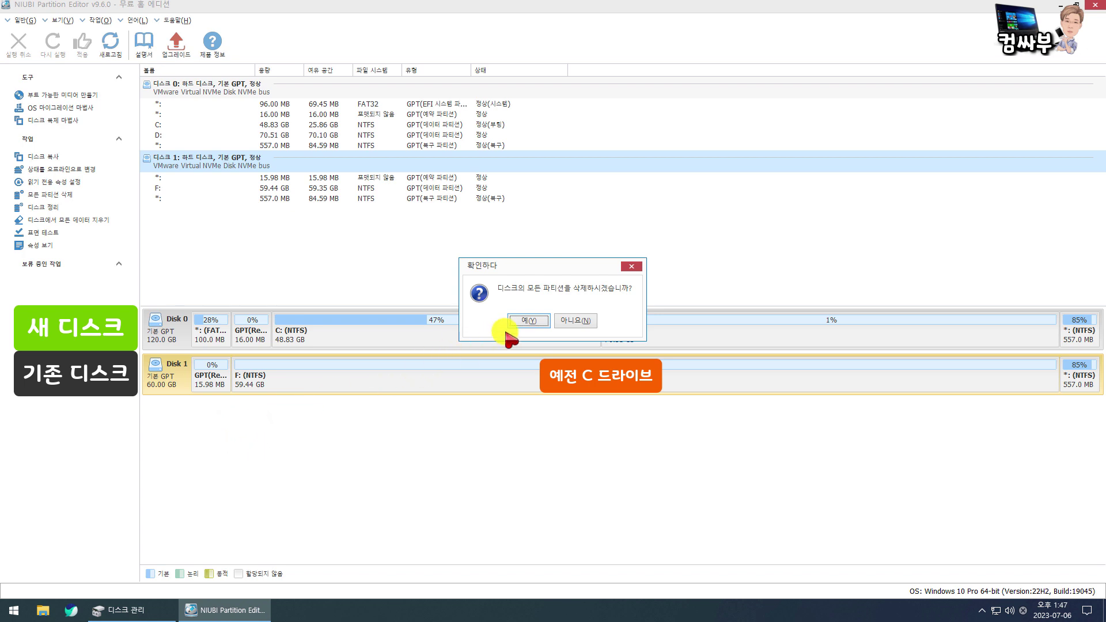
{"action": "left_click", "coordinate": [528, 321]}
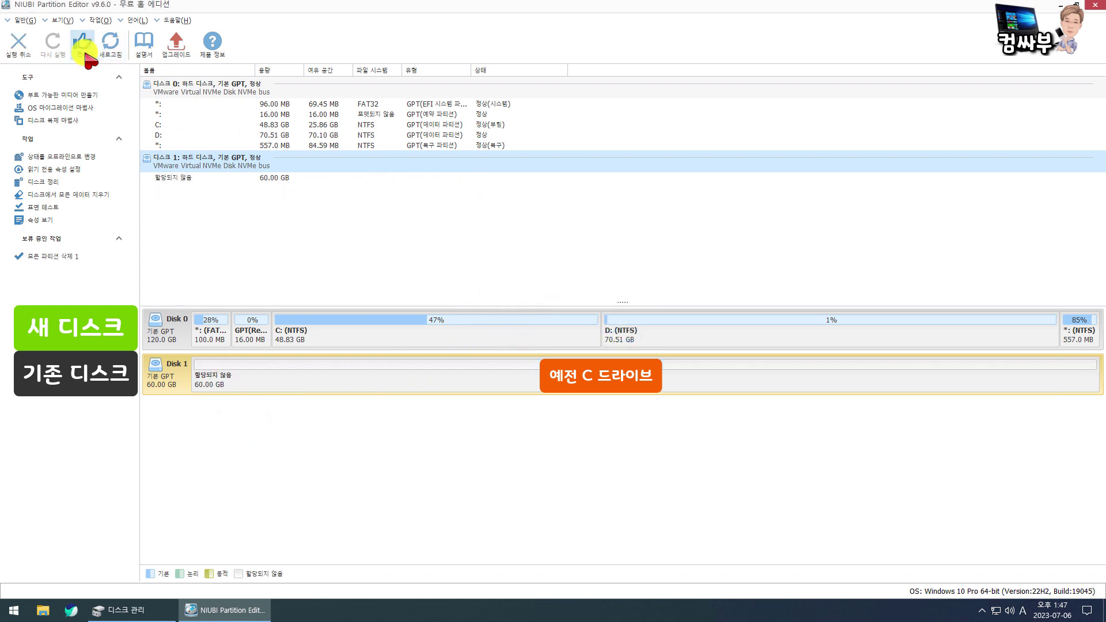
{"action": "left_click", "coordinate": [85, 52]}
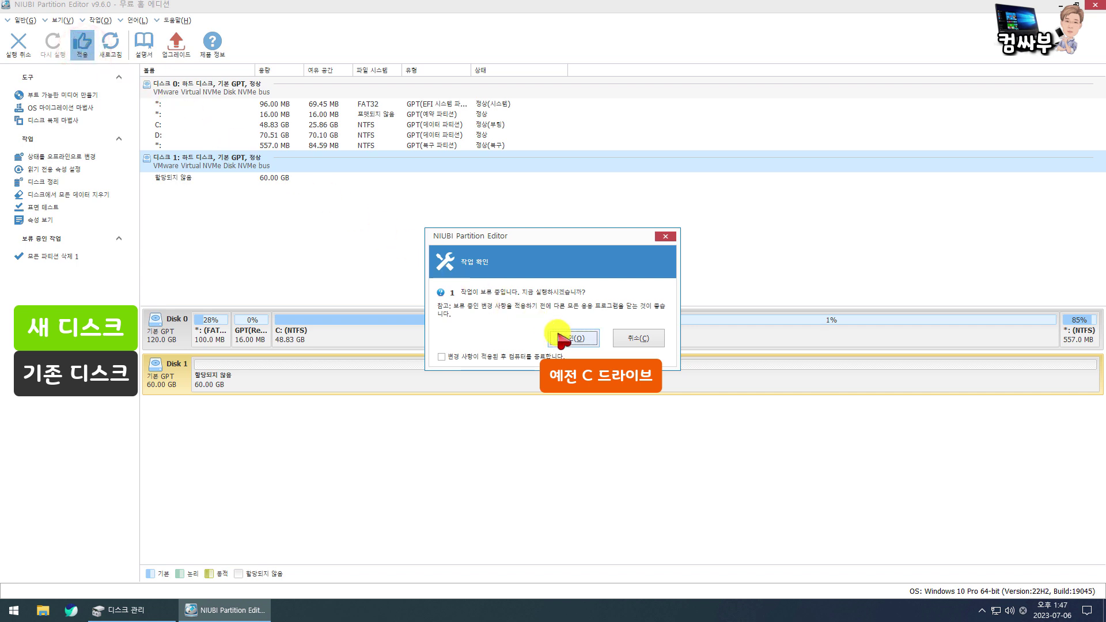
{"action": "left_click", "coordinate": [561, 337]}
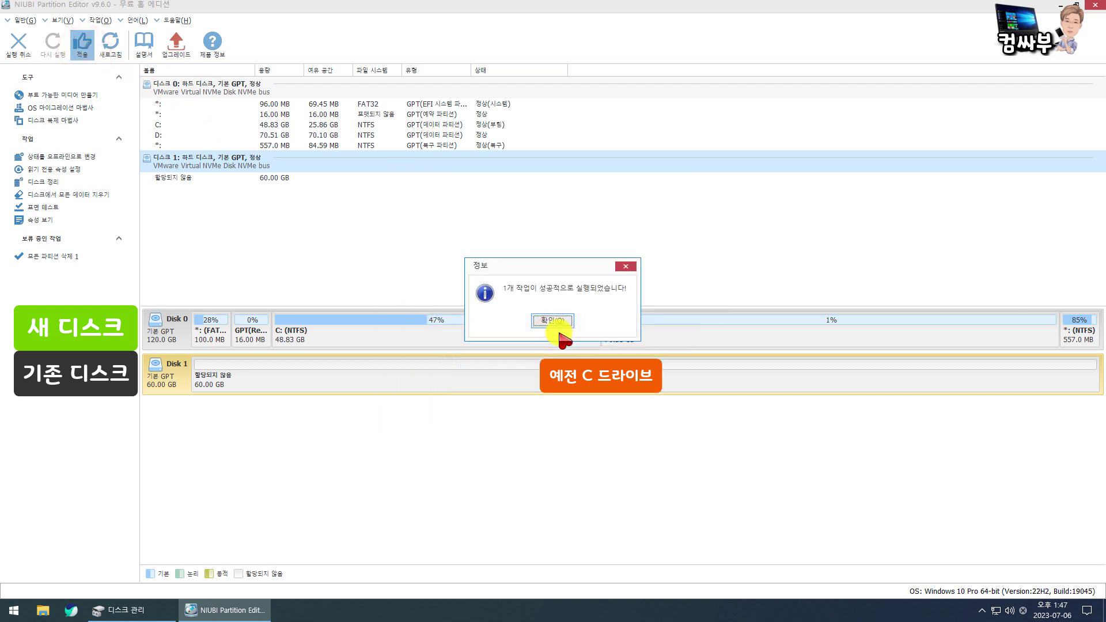
{"action": "left_click", "coordinate": [546, 320]}
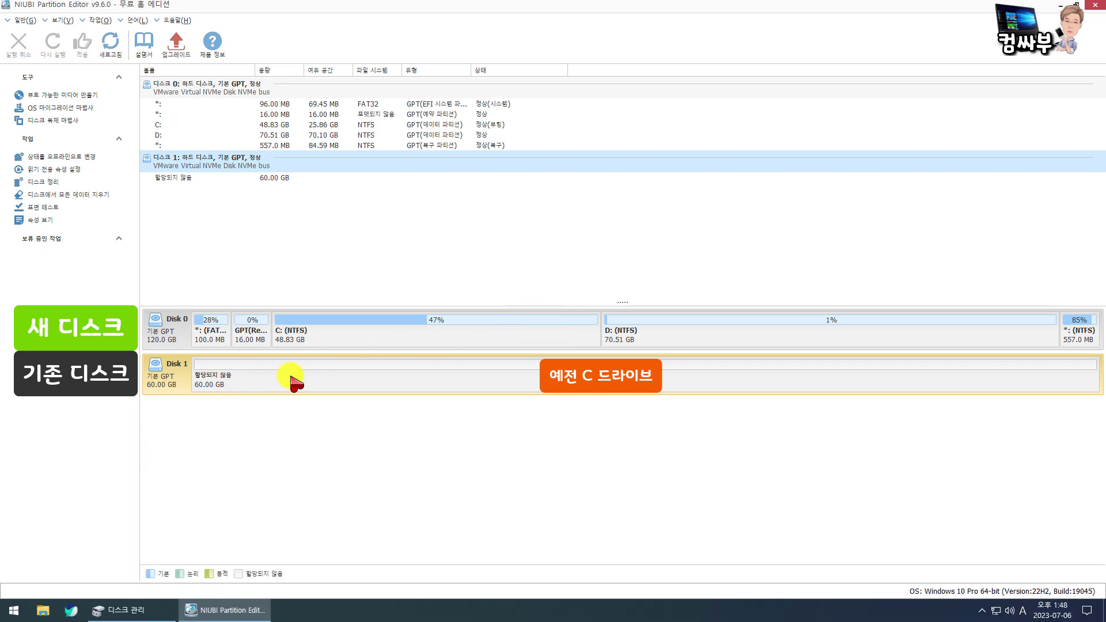
Step: Create an NTFS volume F: of 61,438.9 MB with 4 K clusters in Disk 1's unallocated space
{"action": "right_click", "coordinate": [295, 382]}
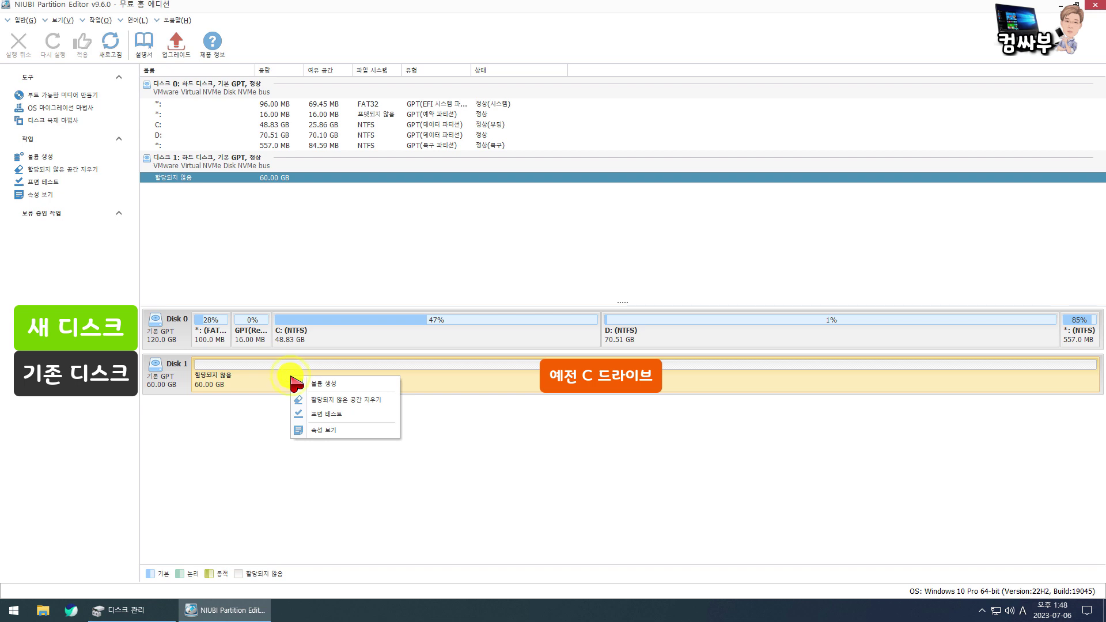
{"action": "left_click", "coordinate": [326, 384]}
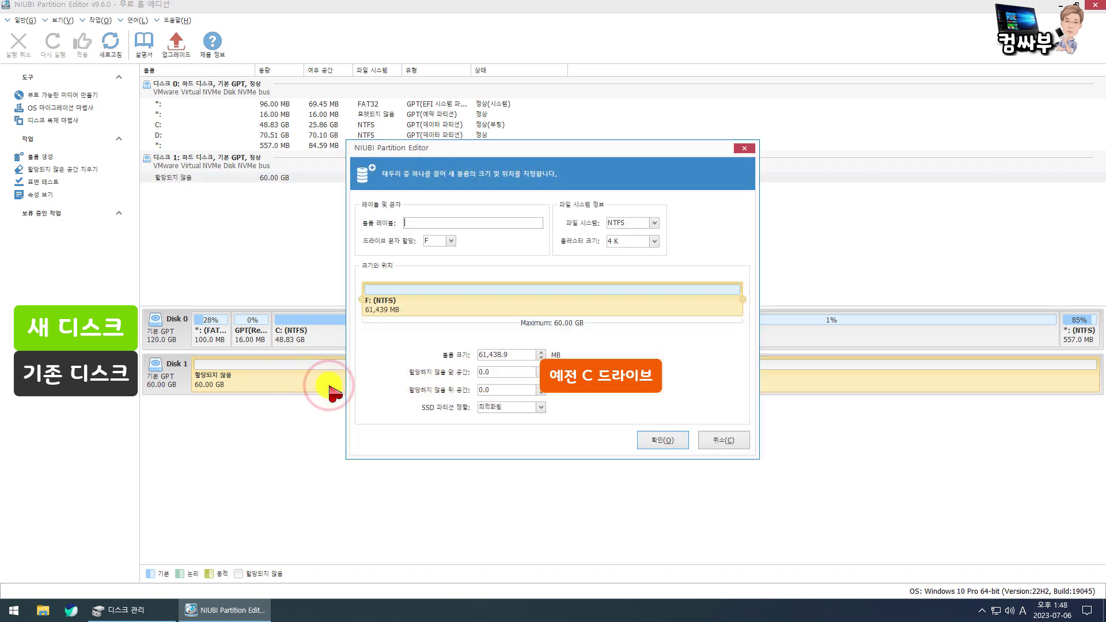
{"action": "left_click", "coordinate": [663, 440]}
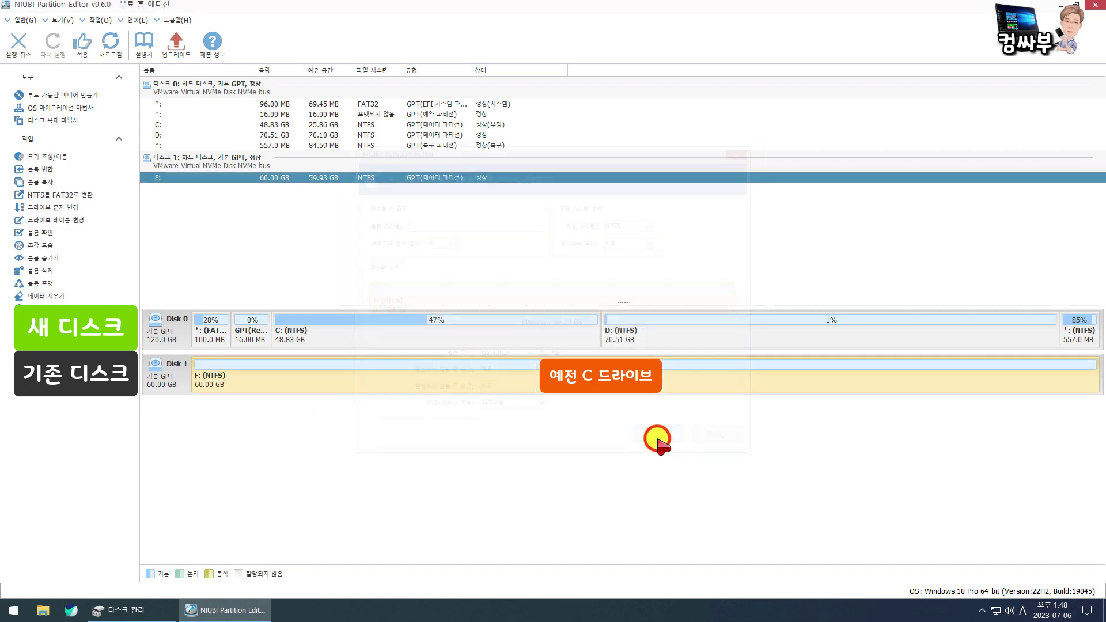
Step: Quick-format the new F: volume on Disk 1 as NTFS with 4 K clusters and apply the pending operations
{"action": "right_click", "coordinate": [439, 378]}
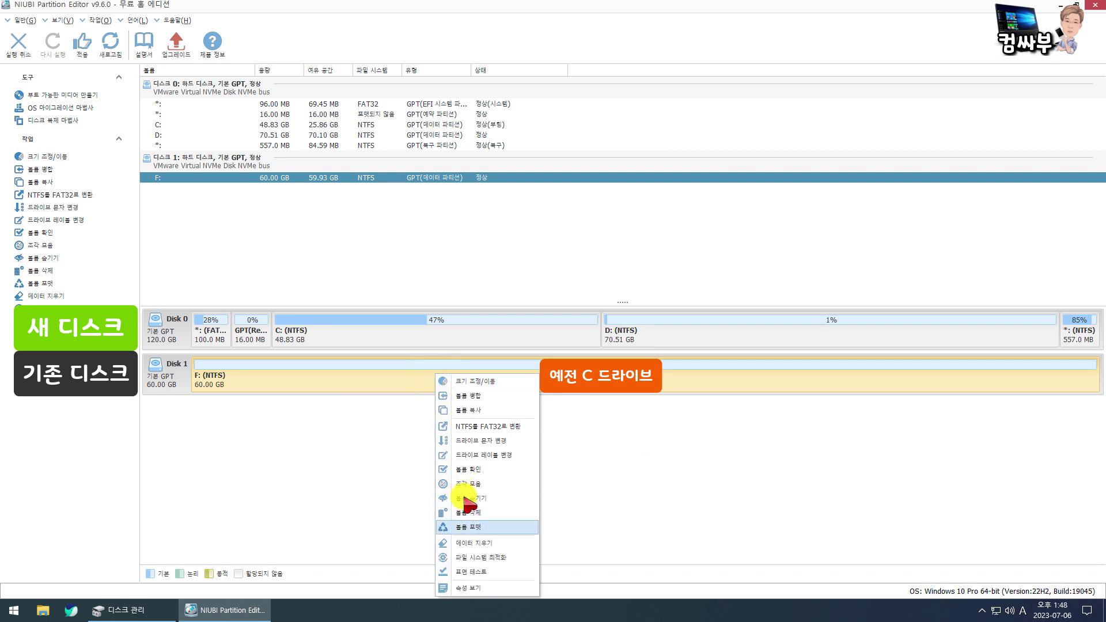
{"action": "left_click", "coordinate": [469, 526]}
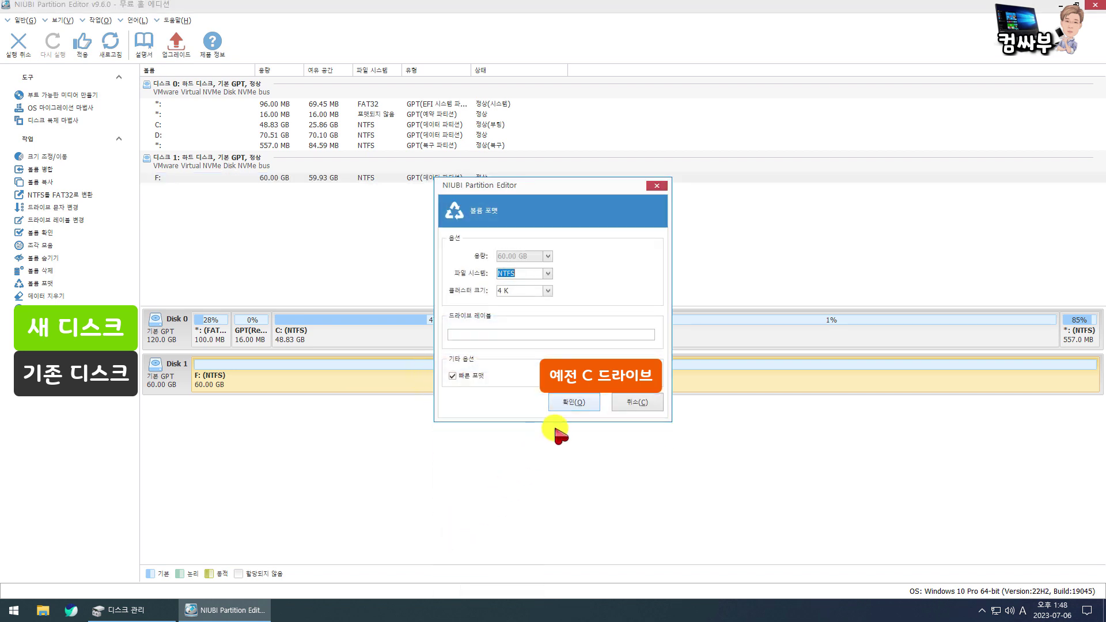
{"action": "left_click", "coordinate": [573, 402]}
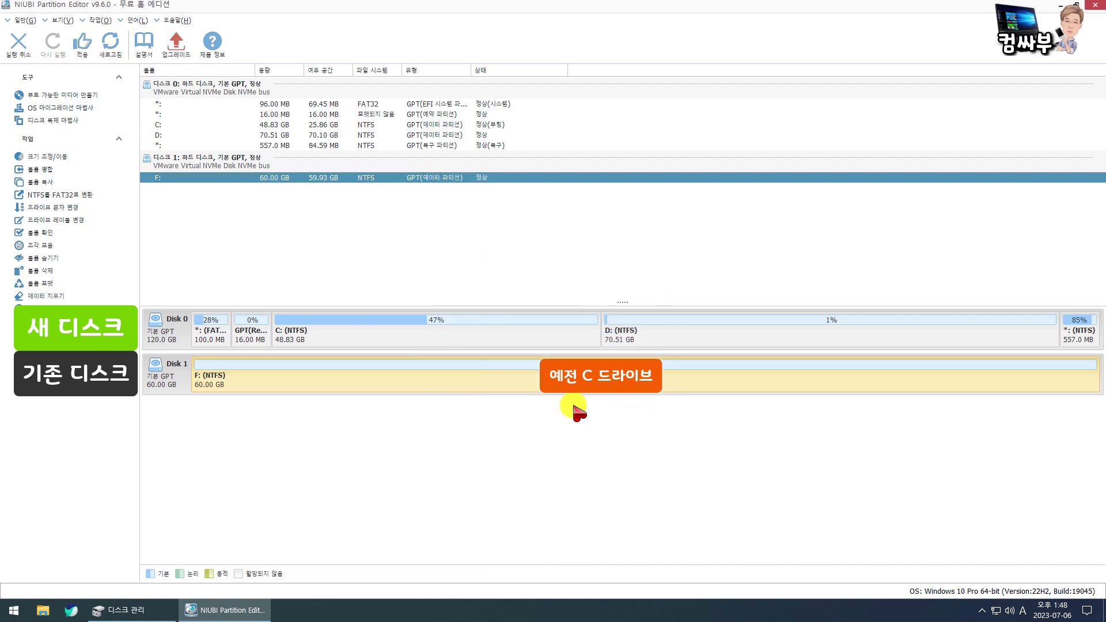
{"action": "left_click", "coordinate": [82, 51]}
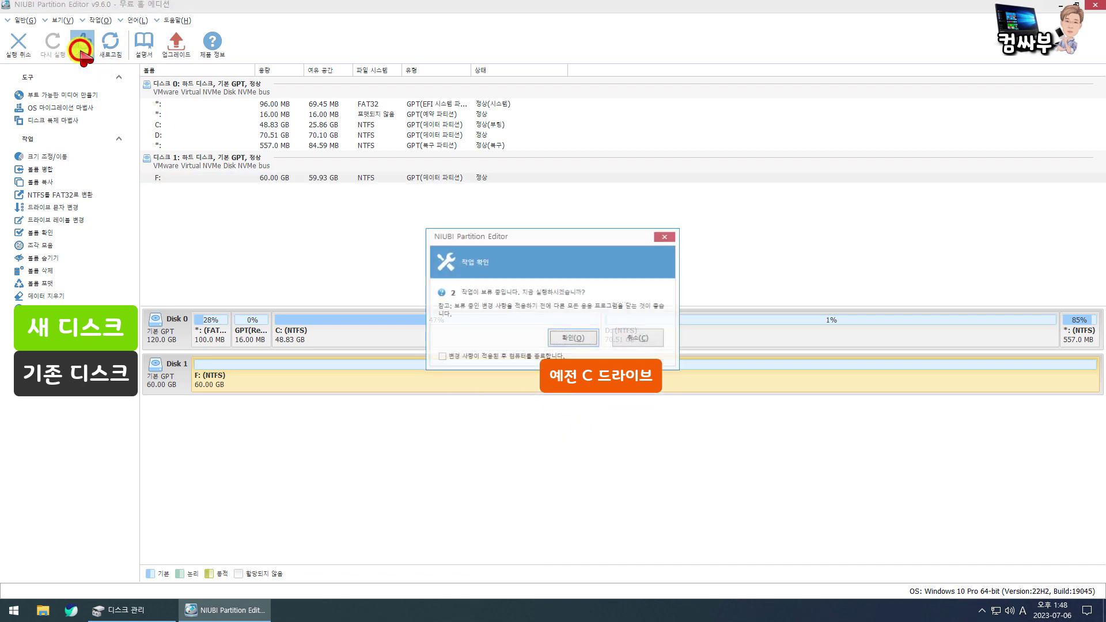
{"action": "left_click", "coordinate": [580, 338]}
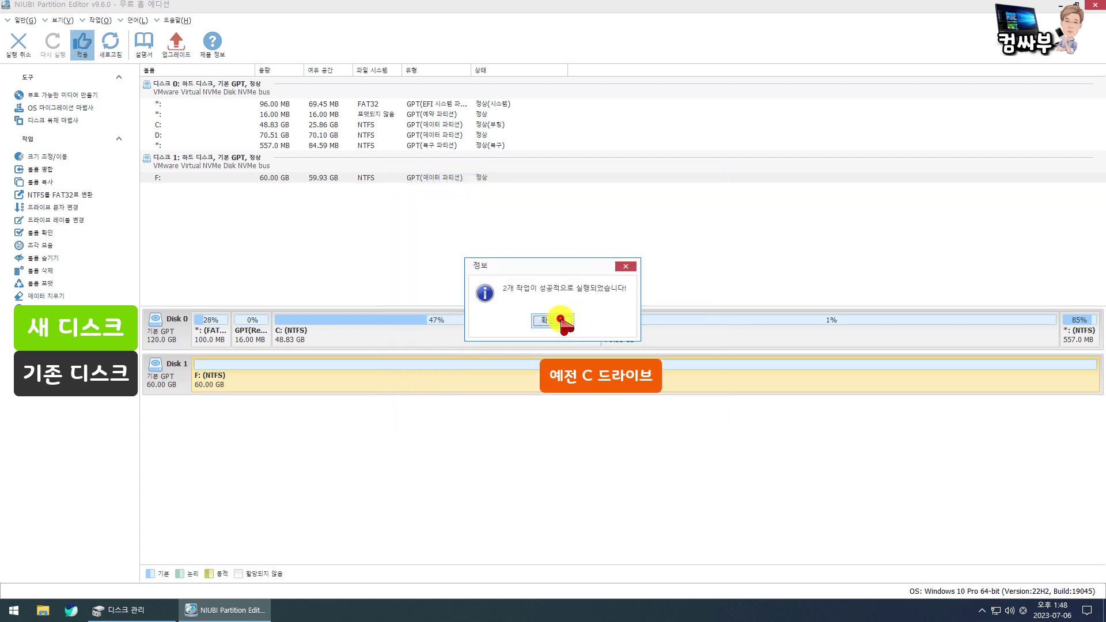
{"action": "left_click", "coordinate": [559, 321]}
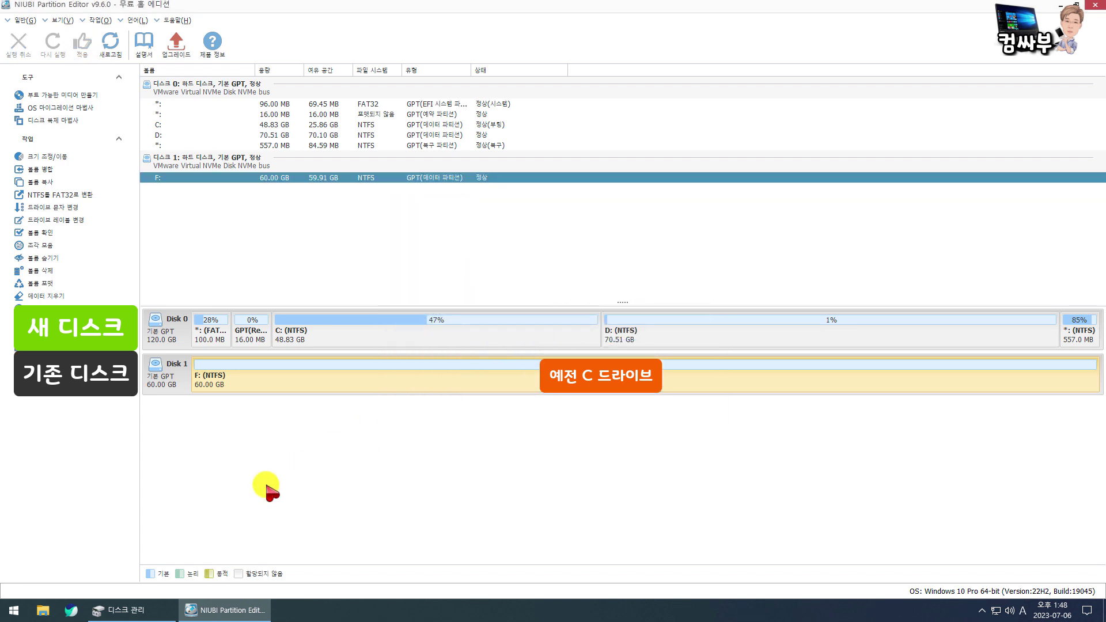
Step: Switch to File Explorer and open the formatted F: drive to check its contents
{"action": "left_click", "coordinate": [41, 611]}
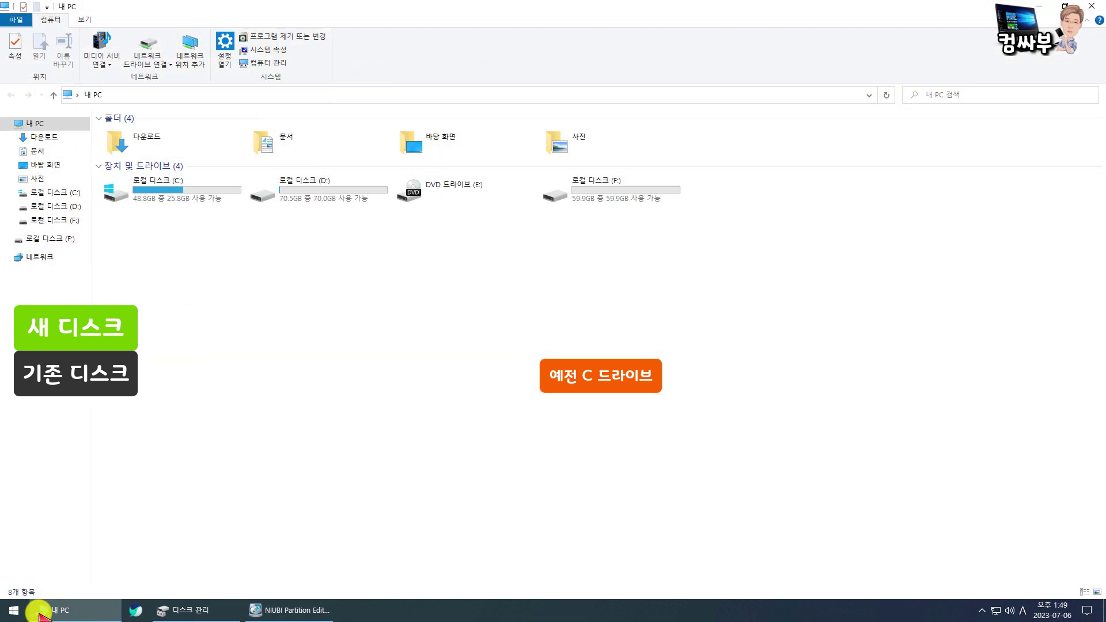
{"action": "double_click", "coordinate": [595, 195]}
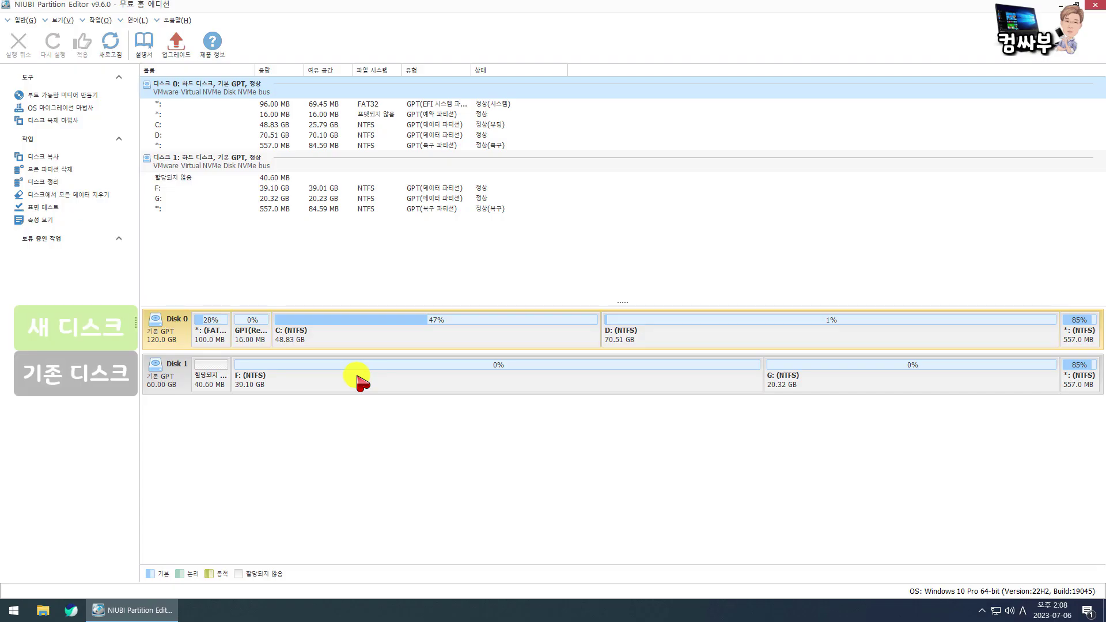
Step: Switch to File Explorer, arrange two windows side by side and open the old disk's G: drive in one of them
{"action": "left_click", "coordinate": [357, 377]}
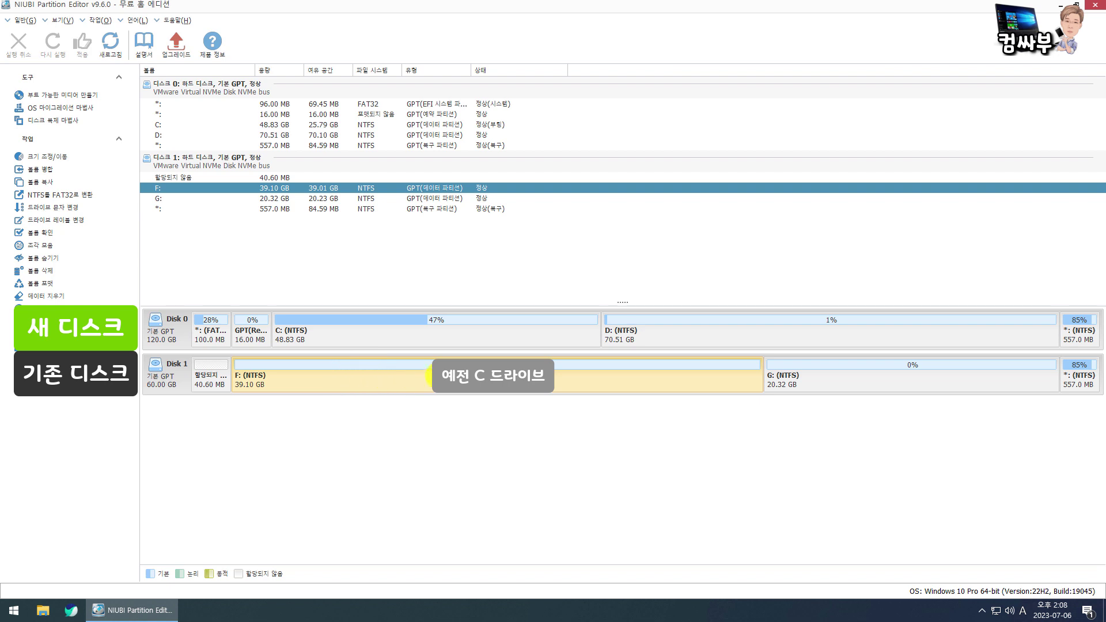
{"action": "left_click", "coordinate": [799, 382]}
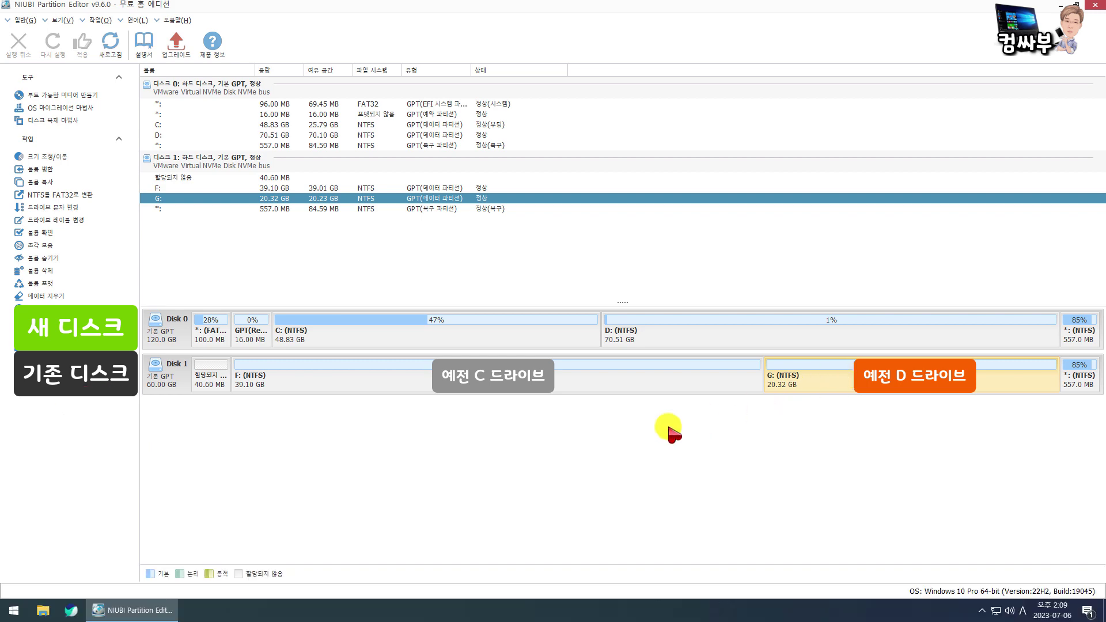
{"action": "left_click", "coordinate": [41, 610]}
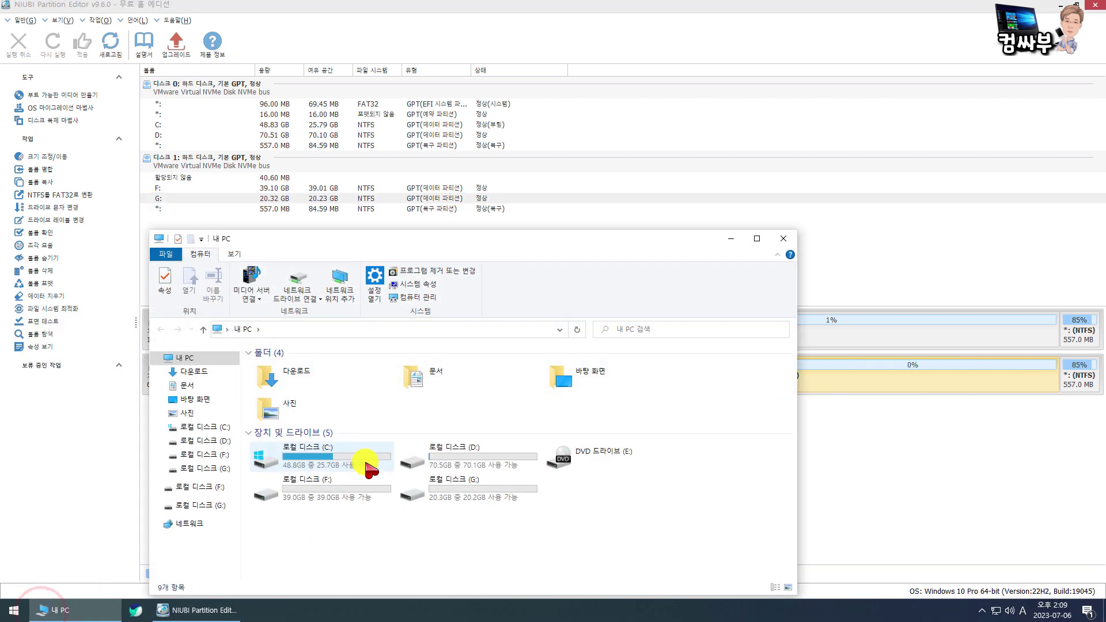
{"action": "key", "text": "super+Left"}
{"action": "key", "text": "super+e"}
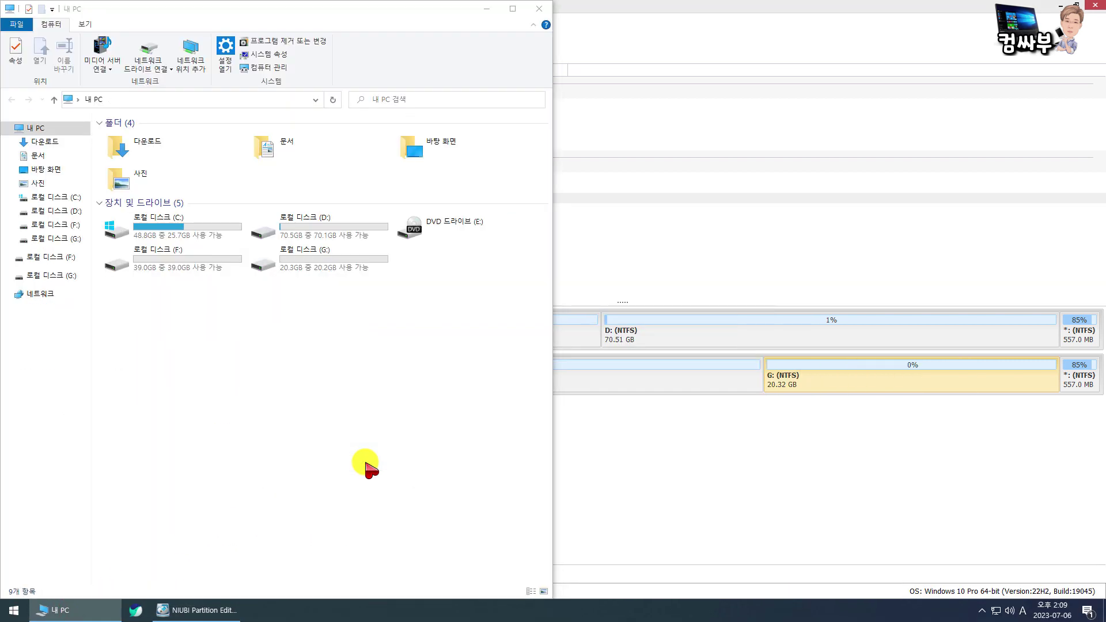
{"action": "left_click", "coordinate": [311, 266]}
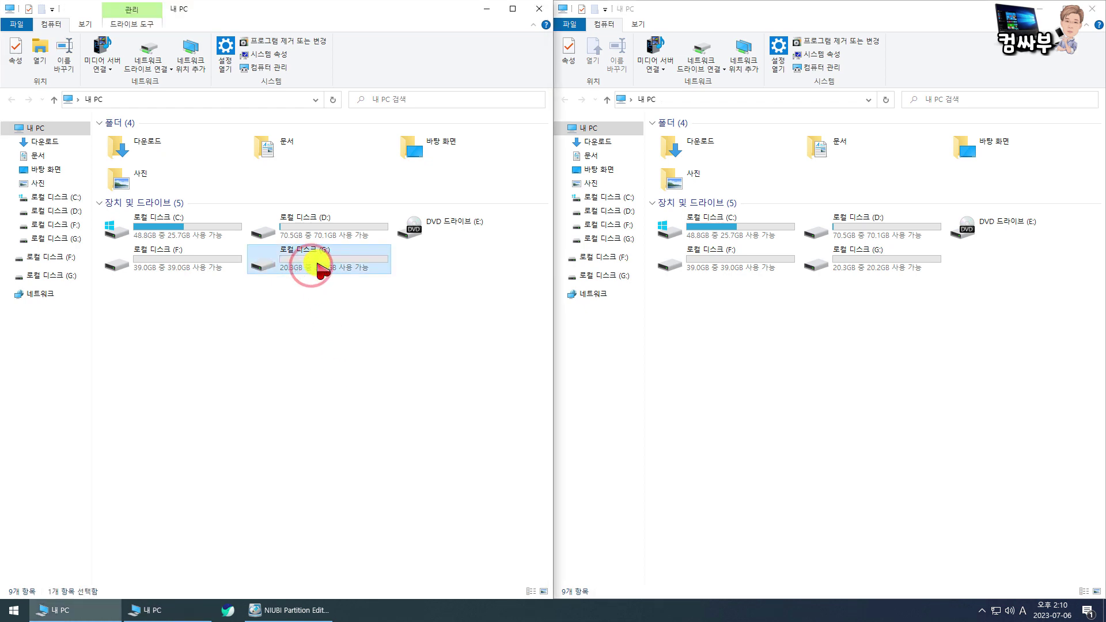
{"action": "double_click", "coordinate": [317, 264]}
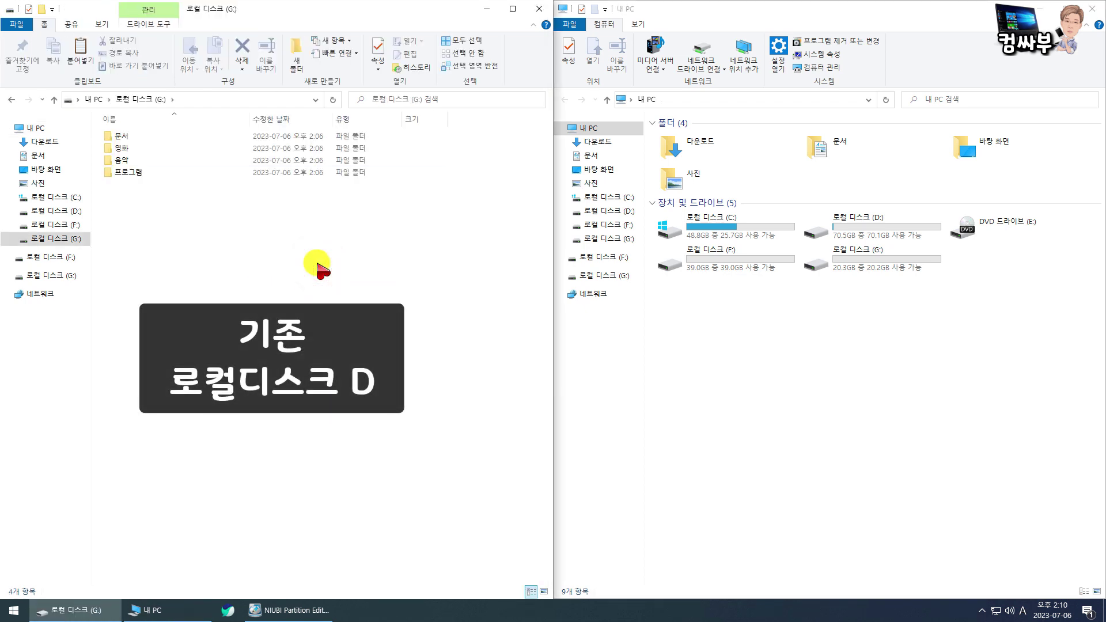
Step: Copy the 문서, 영화, 음악 and 프로그램 folders from the G: drive to the new disk's D: drive
{"action": "key", "text": "ctrl+a"}
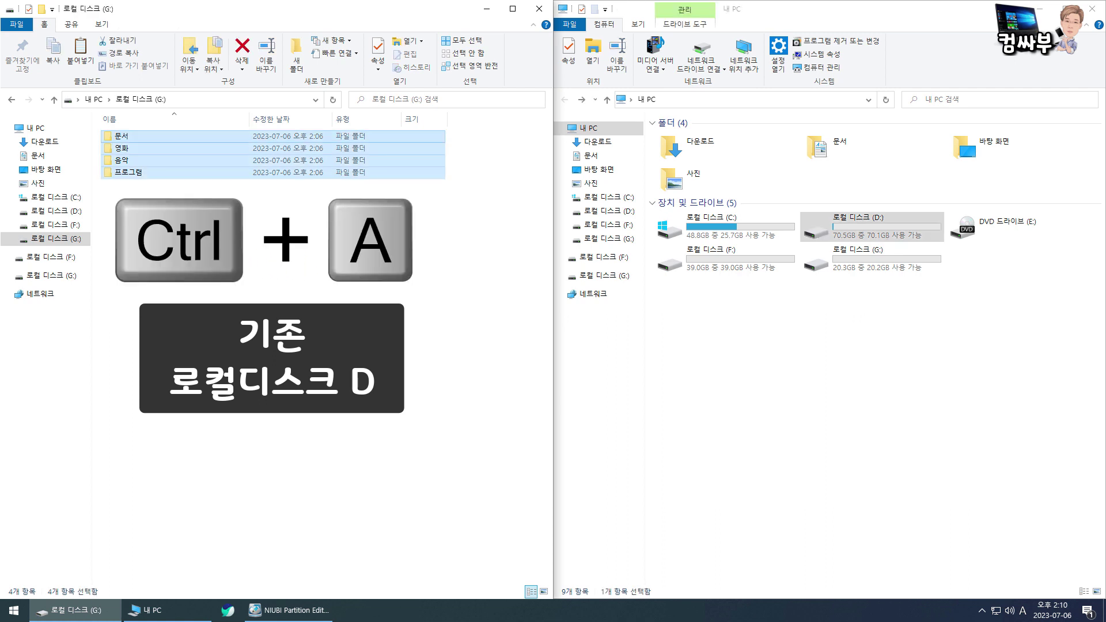
{"action": "key", "text": "ctrl+c"}
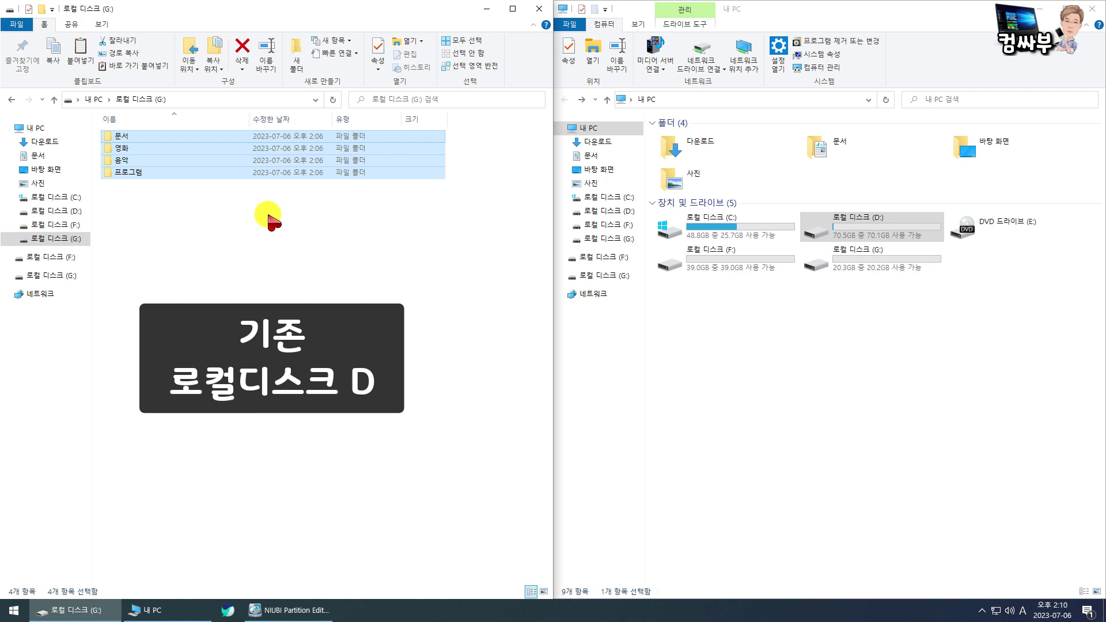
{"action": "double_click", "coordinate": [860, 230]}
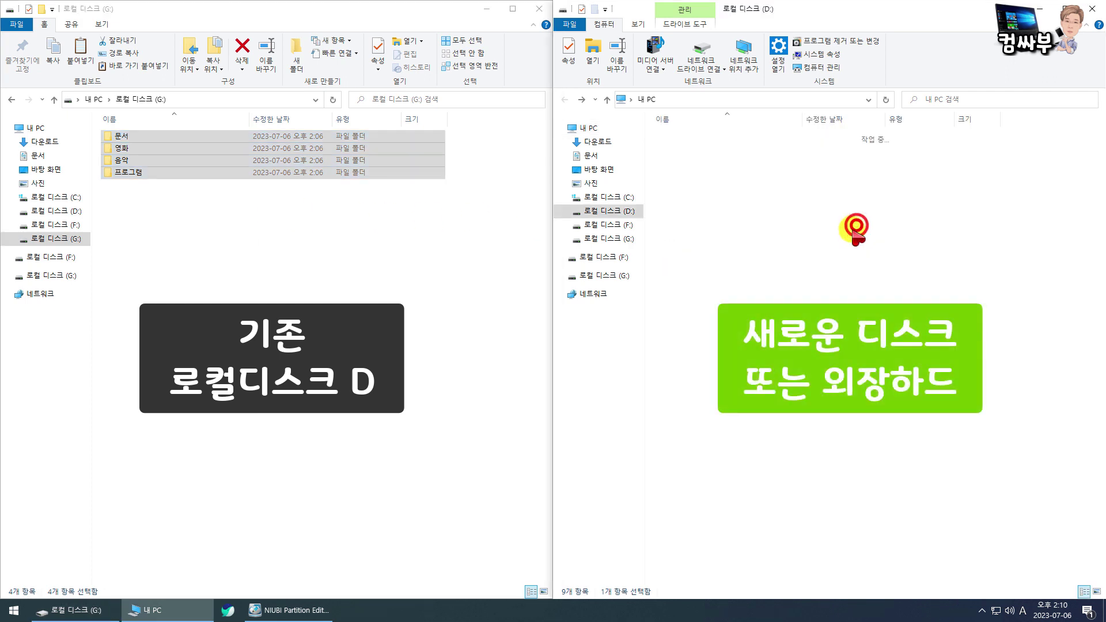
{"action": "key", "text": "ctrl+v"}
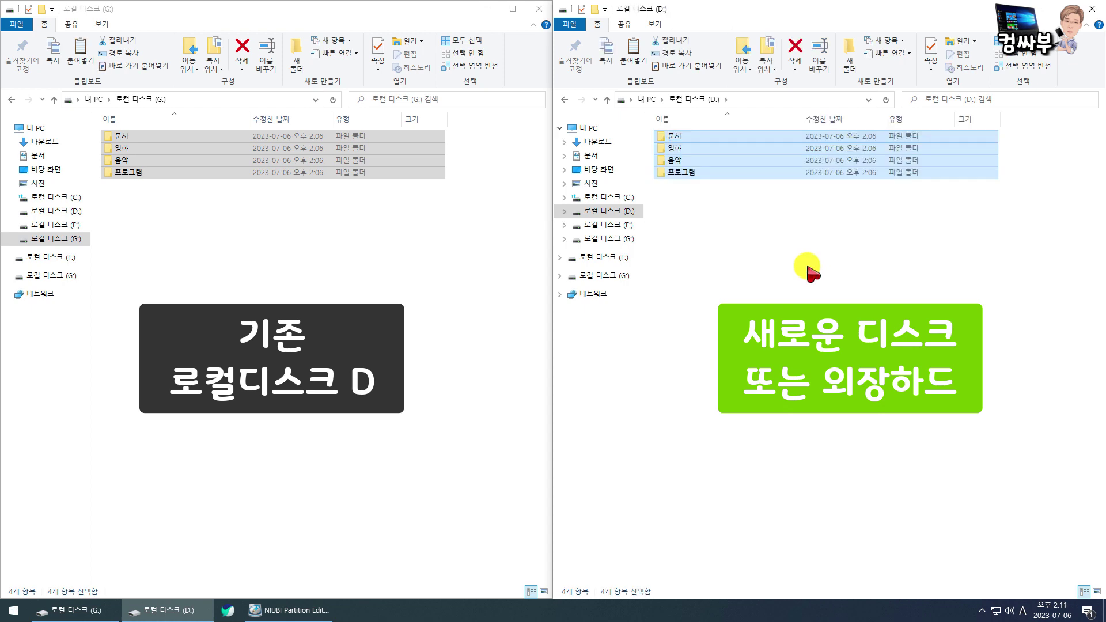
Step: Switch to NIUBI Partition Editor and delete all partitions on the old disk, Disk 1
{"action": "left_click", "coordinate": [288, 612]}
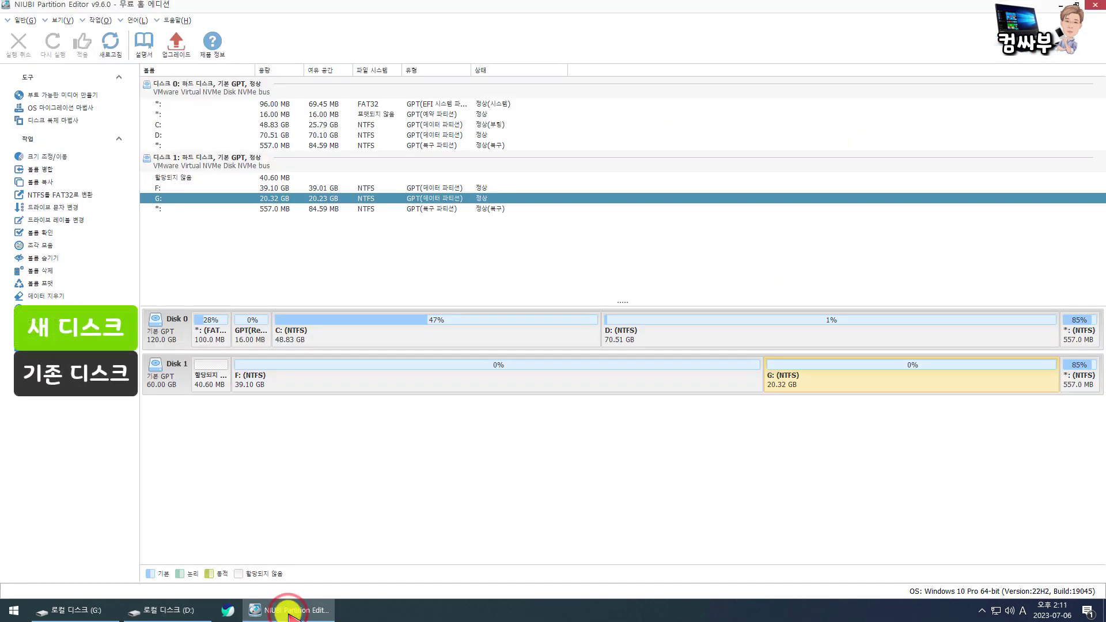
{"action": "left_click", "coordinate": [169, 372]}
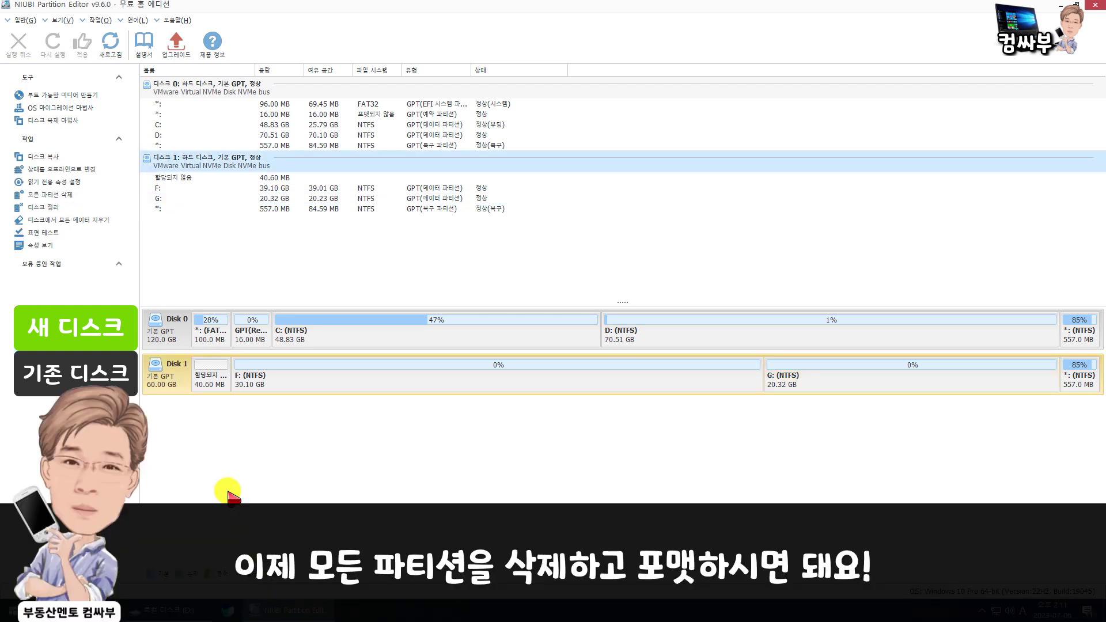
{"action": "right_click", "coordinate": [168, 369]}
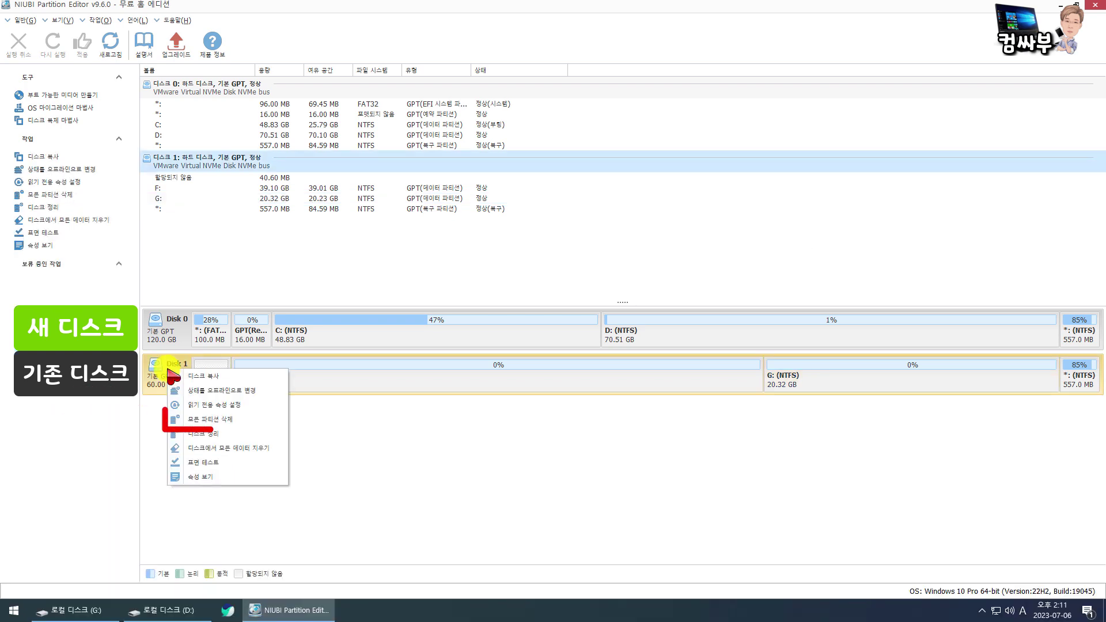
{"action": "left_click", "coordinate": [205, 421]}
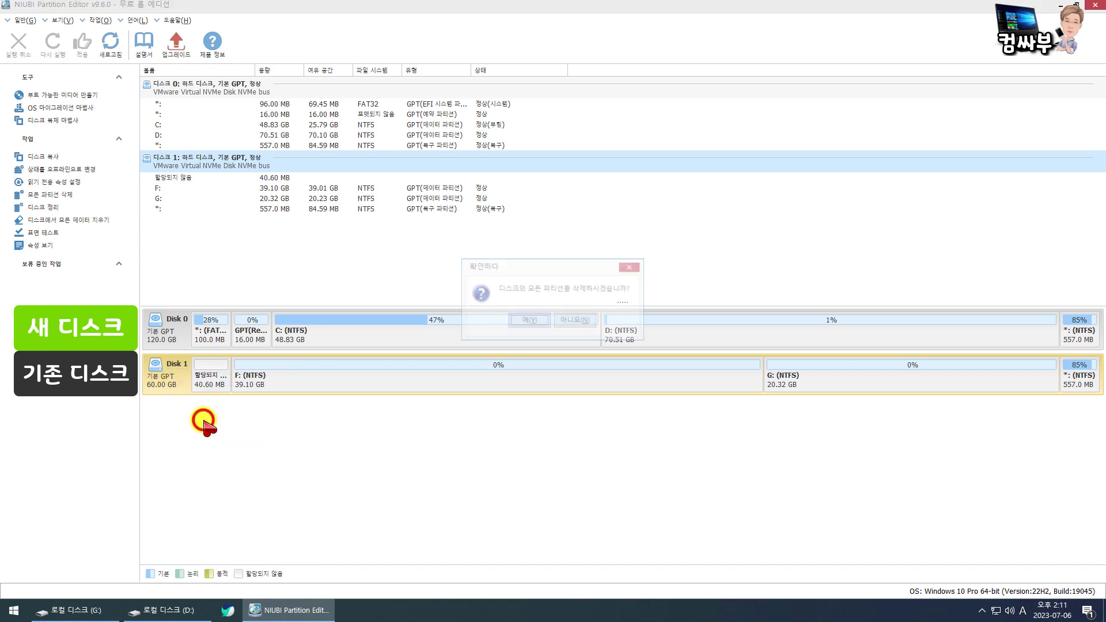
{"action": "left_click", "coordinate": [535, 322]}
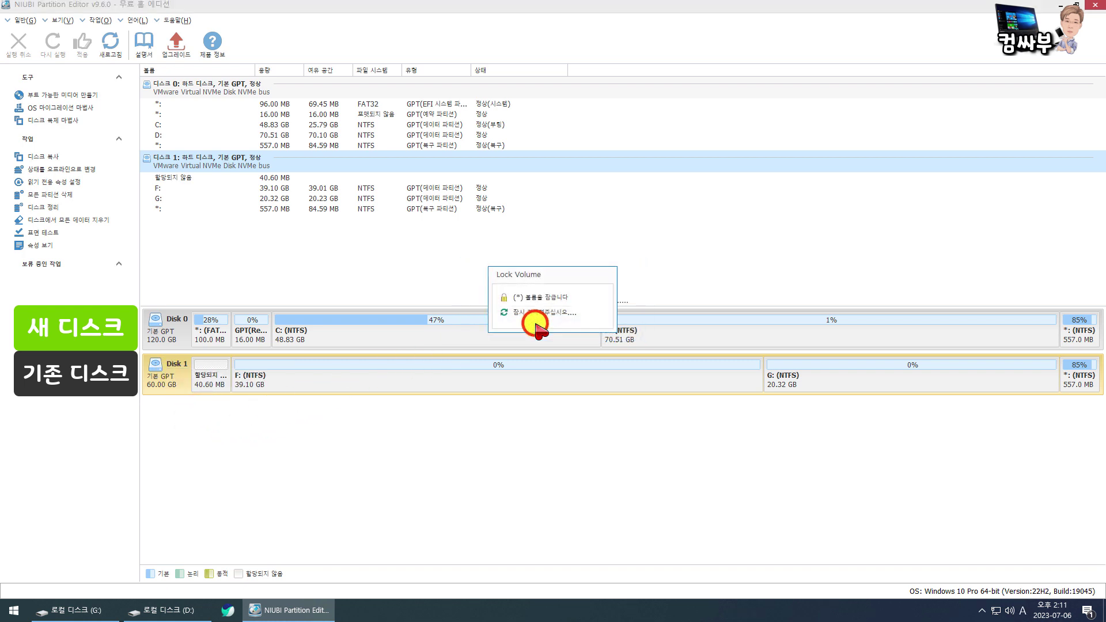
Step: Create an F: NTFS volume with 4 K clusters across all of Disk 1's unallocated space and apply the pending operations
{"action": "right_click", "coordinate": [505, 378]}
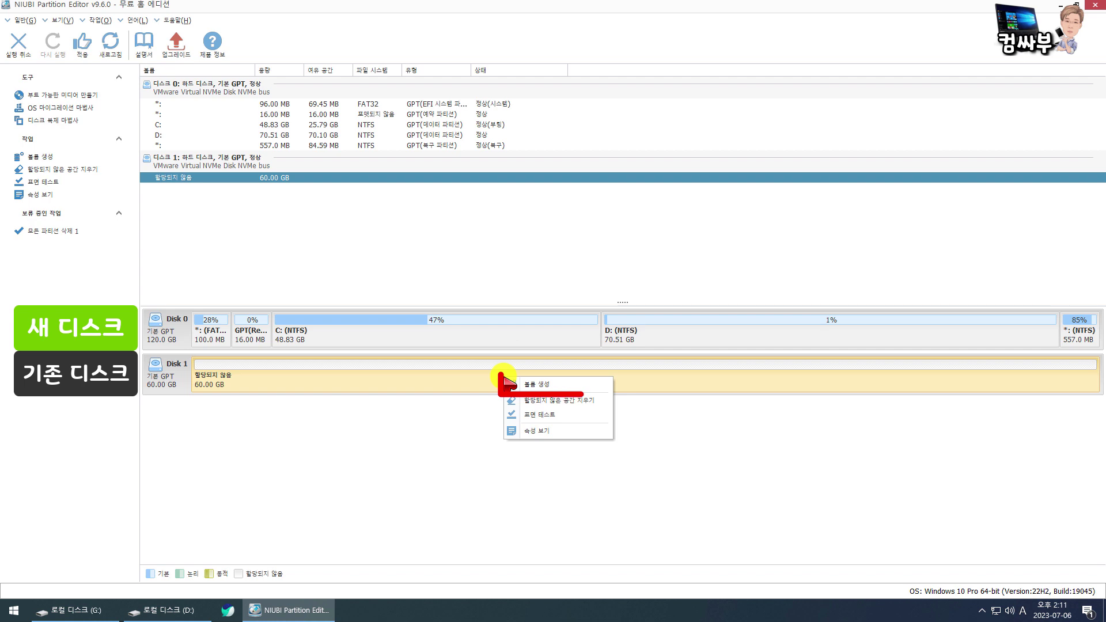
{"action": "left_click", "coordinate": [531, 386]}
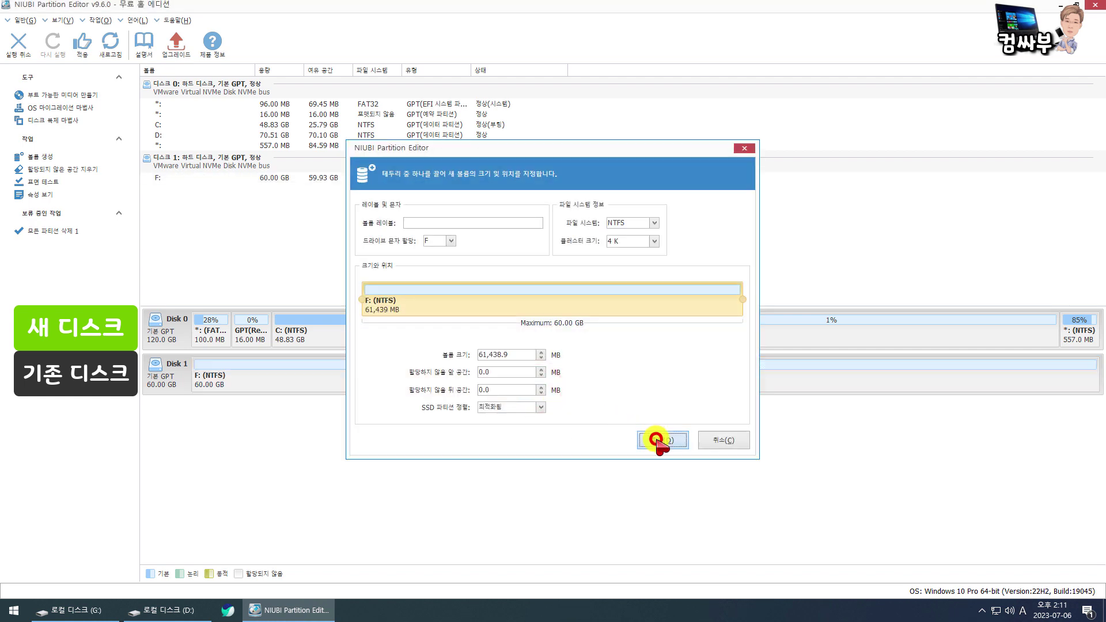
{"action": "left_click", "coordinate": [657, 442]}
{"action": "left_click", "coordinate": [87, 51]}
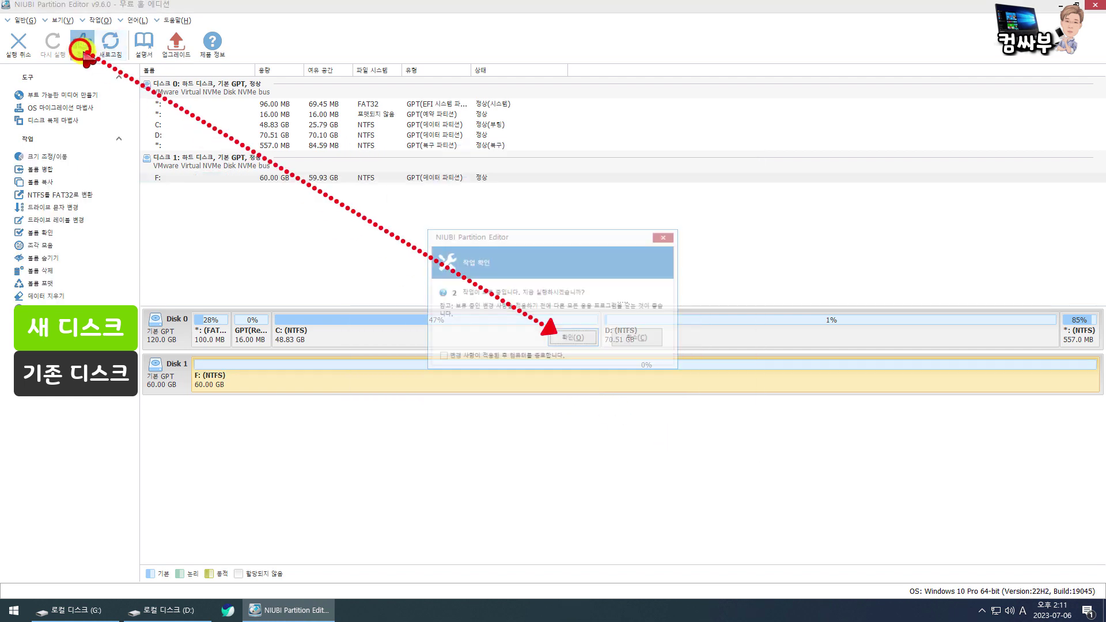
{"action": "left_click", "coordinate": [574, 339]}
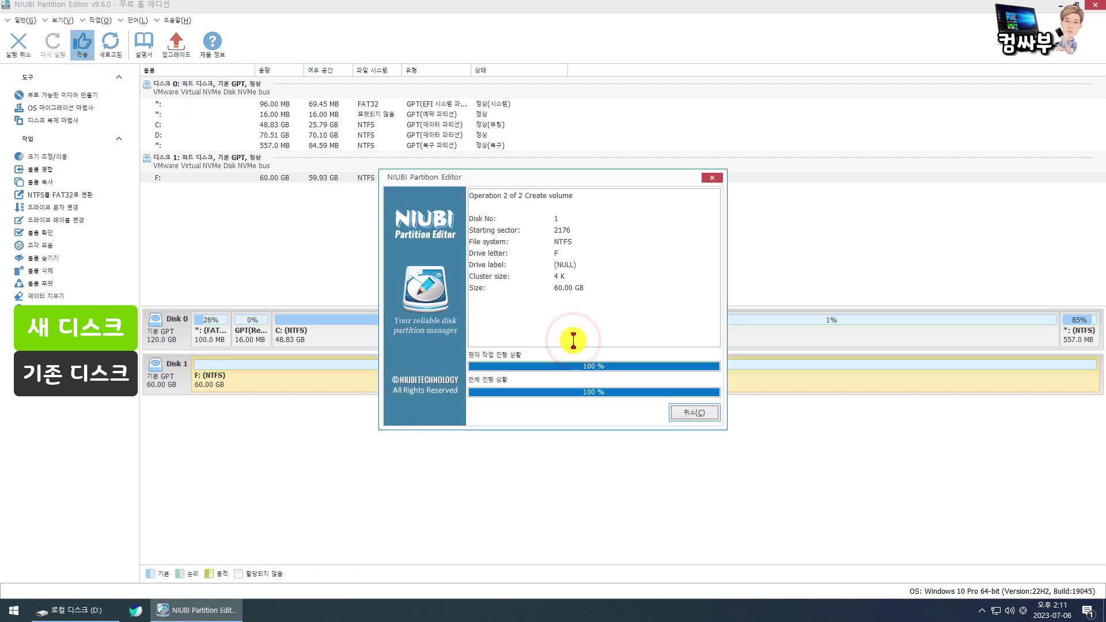
{"action": "left_click", "coordinate": [552, 320]}
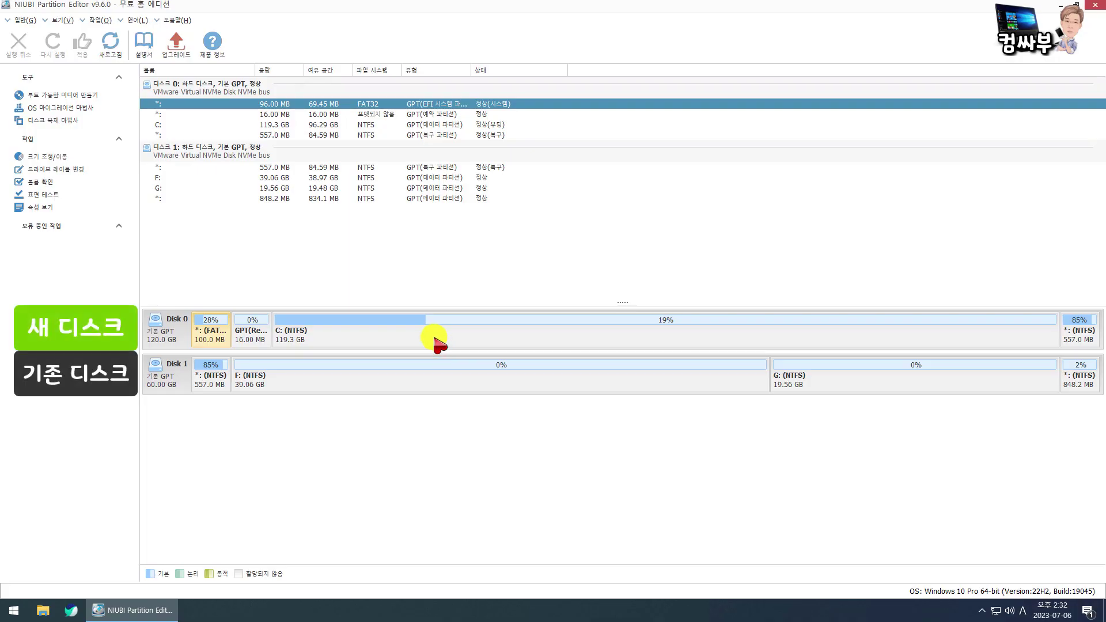
Step: Examine the new disk's C: volume and the old disk's F:, G: and small partitions in the disk map
{"action": "left_click", "coordinate": [435, 341]}
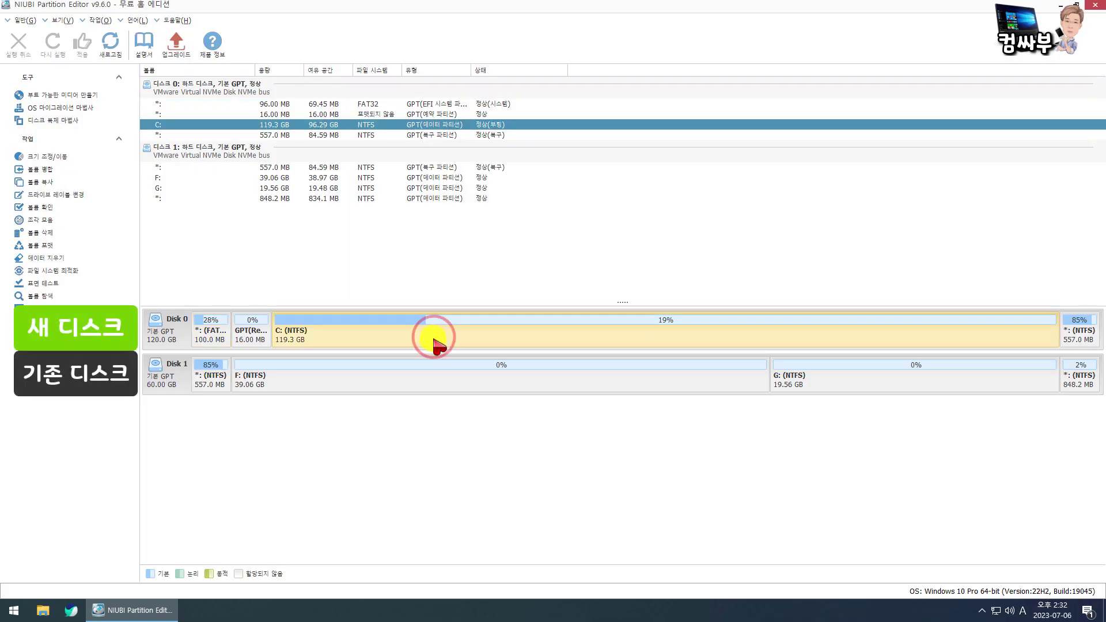
{"action": "left_click", "coordinate": [419, 384]}
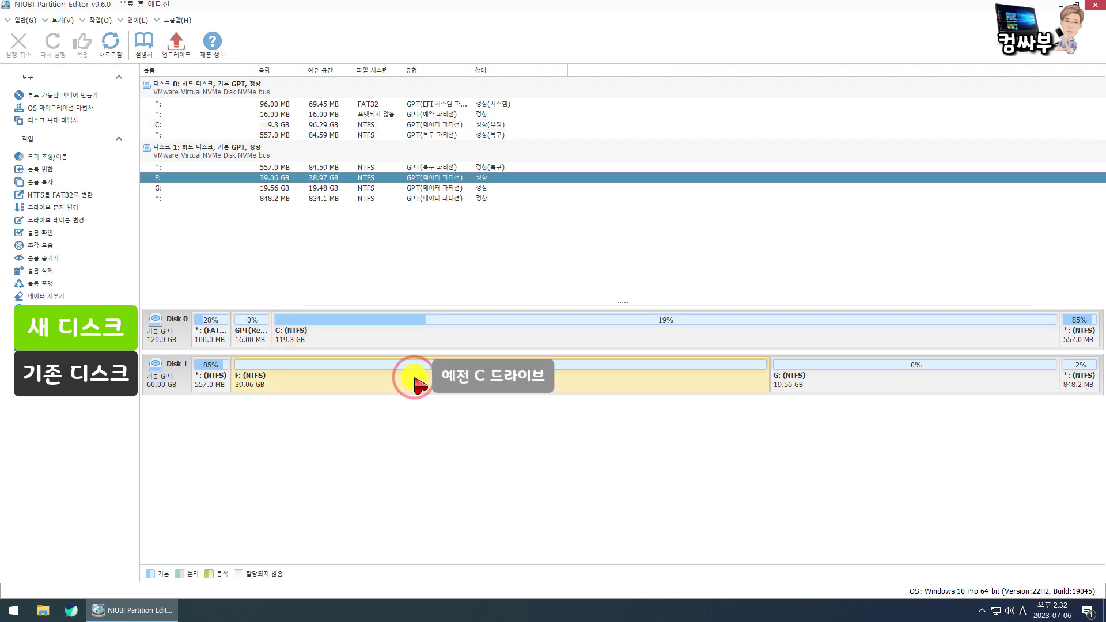
{"action": "left_click", "coordinate": [895, 374]}
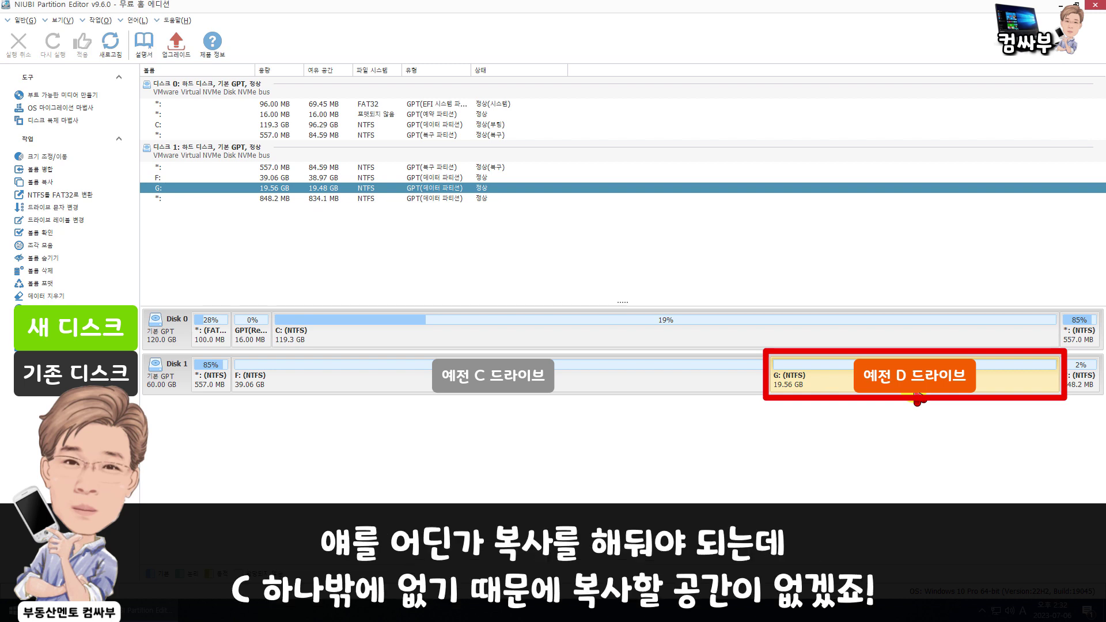
{"action": "left_click", "coordinate": [528, 331]}
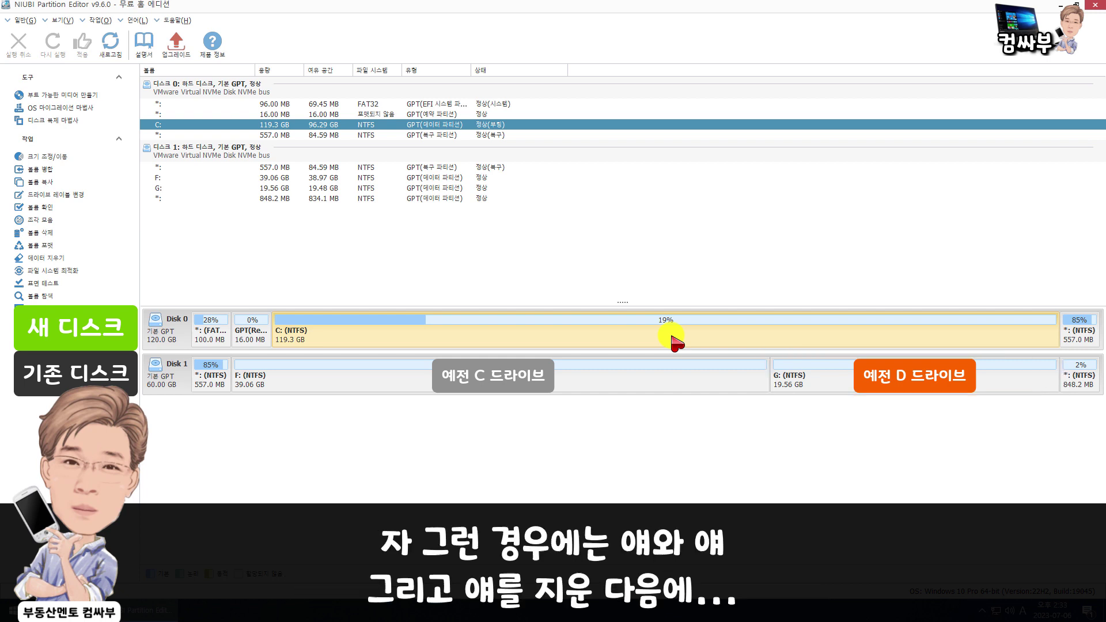
{"action": "left_click", "coordinate": [221, 381]}
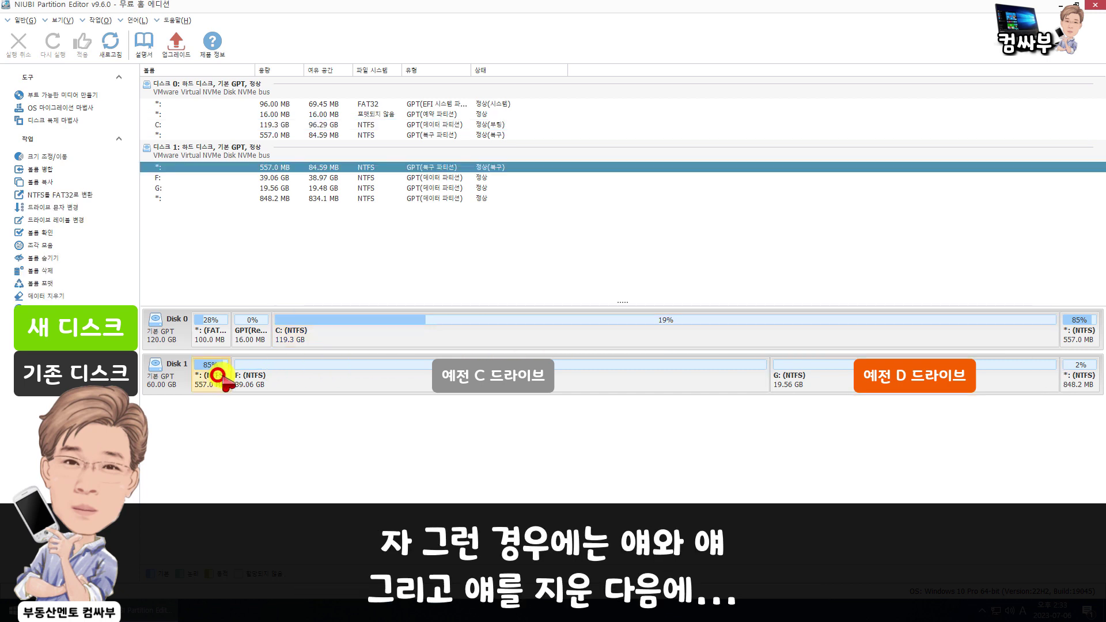
{"action": "left_click", "coordinate": [340, 380]}
{"action": "left_click", "coordinate": [1055, 382]}
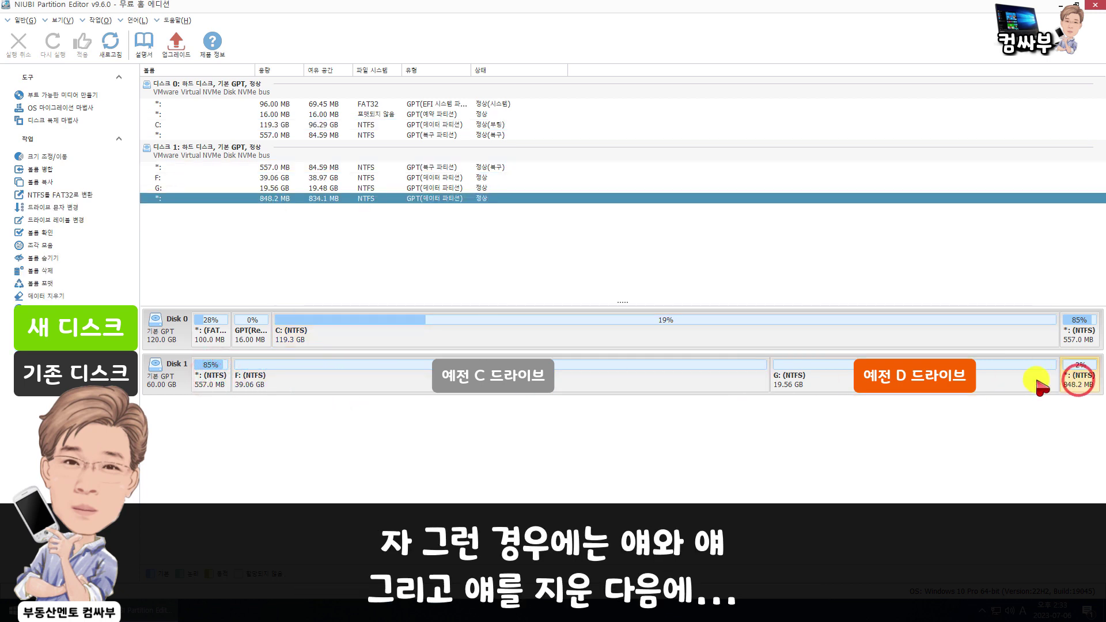
{"action": "left_click", "coordinate": [843, 377]}
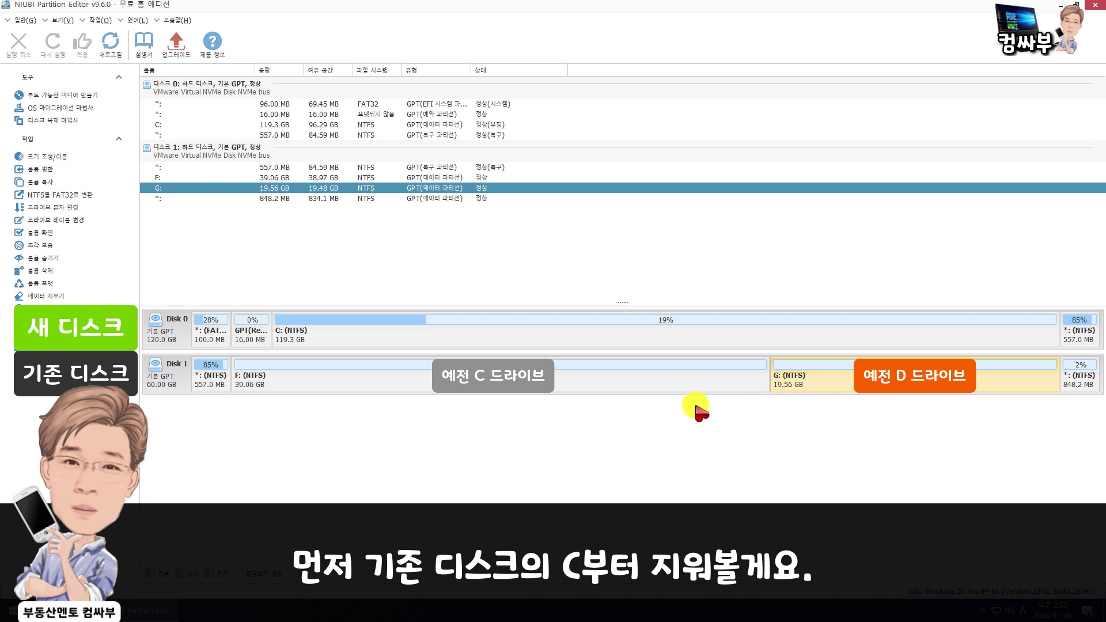
Step: Delete the old system volume F: from Disk 1
{"action": "left_click", "coordinate": [345, 380]}
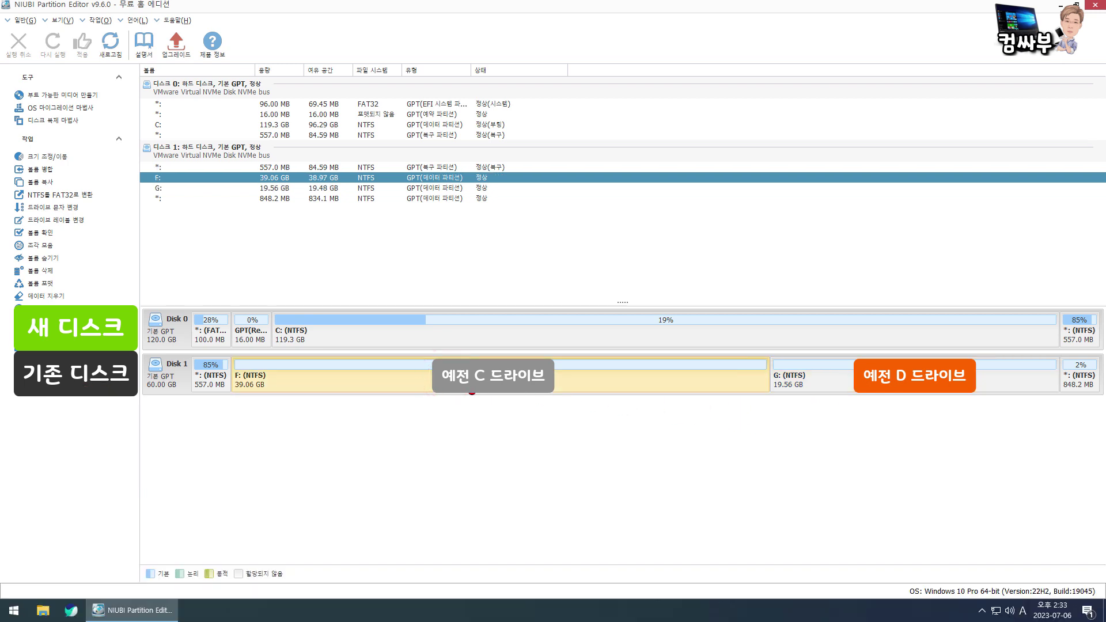
{"action": "right_click", "coordinate": [469, 379]}
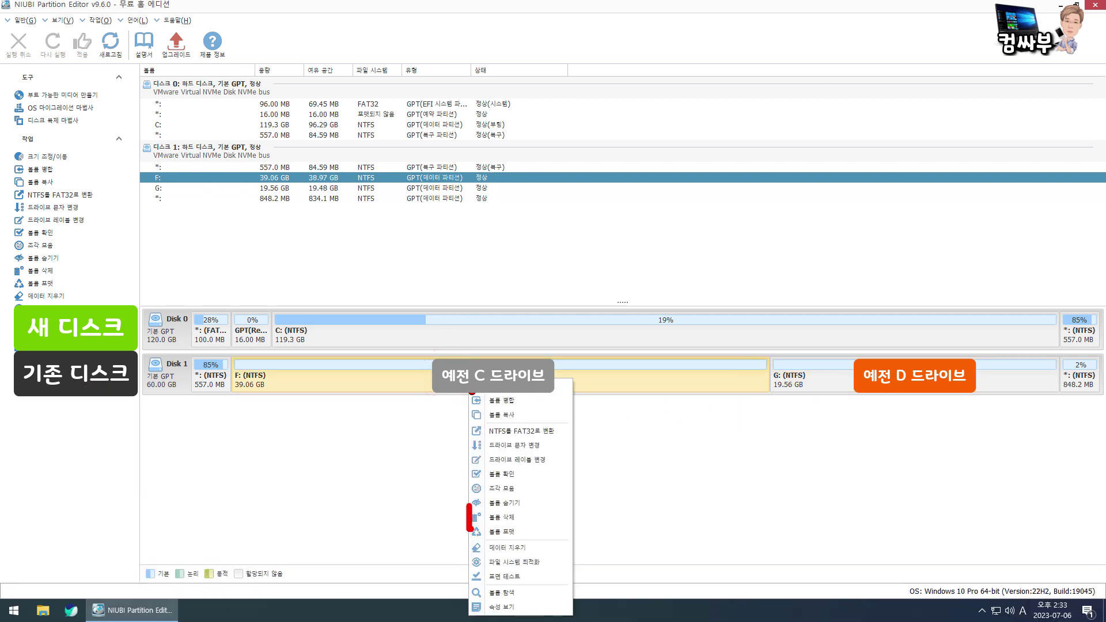
{"action": "left_click", "coordinate": [507, 516]}
{"action": "left_click", "coordinate": [529, 319]}
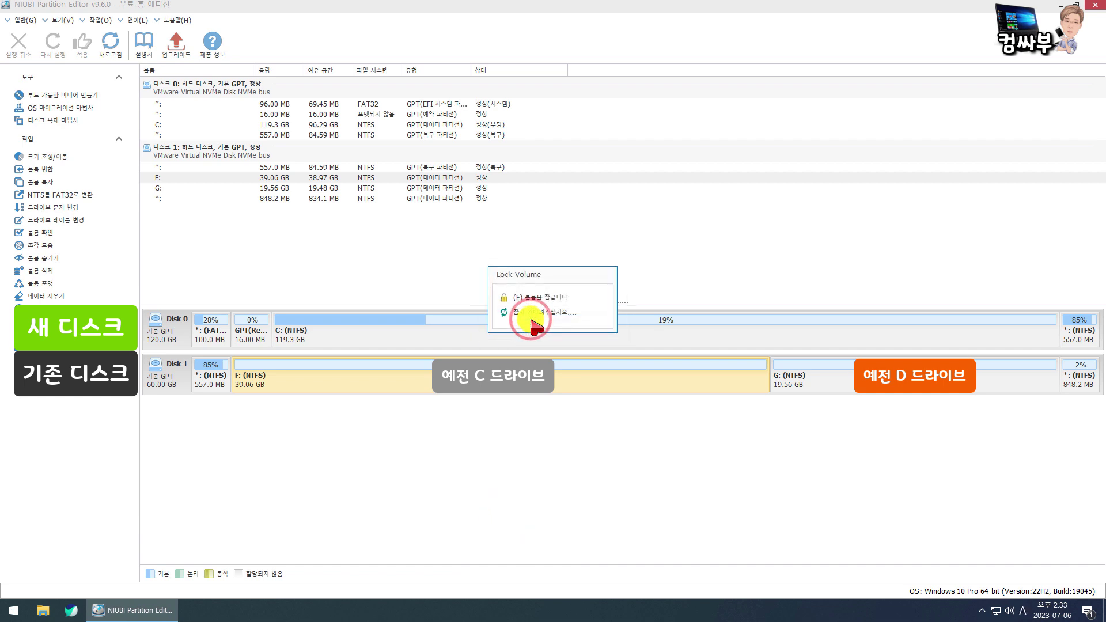
Step: Delete the 557.0 MB recovery partition and the 848.2 MB partition from Disk 1, keeping the G: volume
{"action": "right_click", "coordinate": [210, 378]}
{"action": "left_click", "coordinate": [248, 517]}
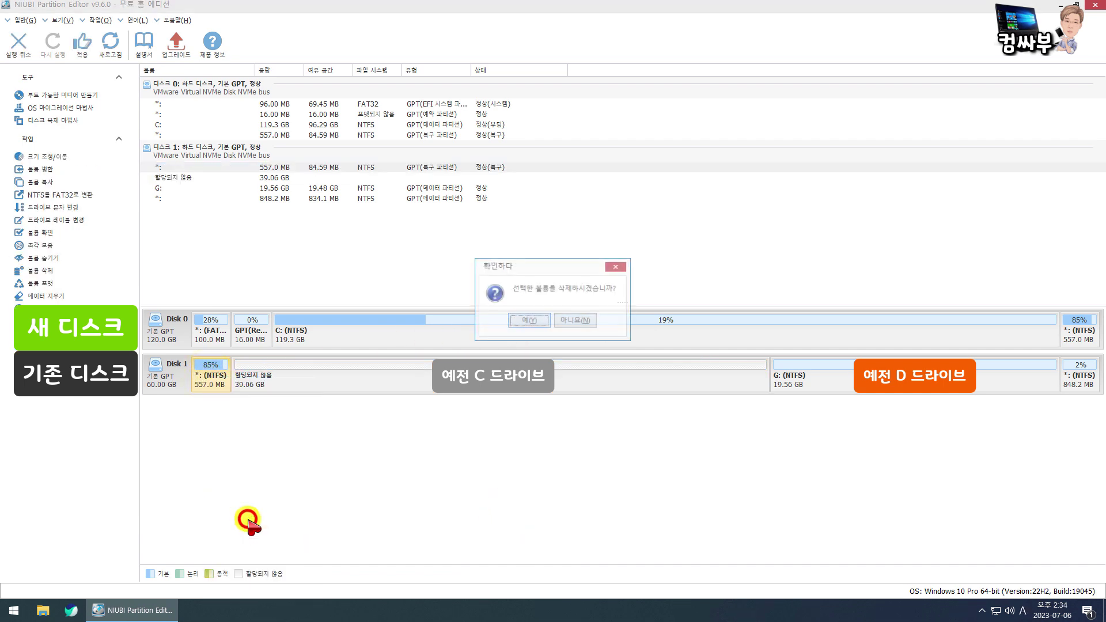
{"action": "left_click", "coordinate": [522, 318]}
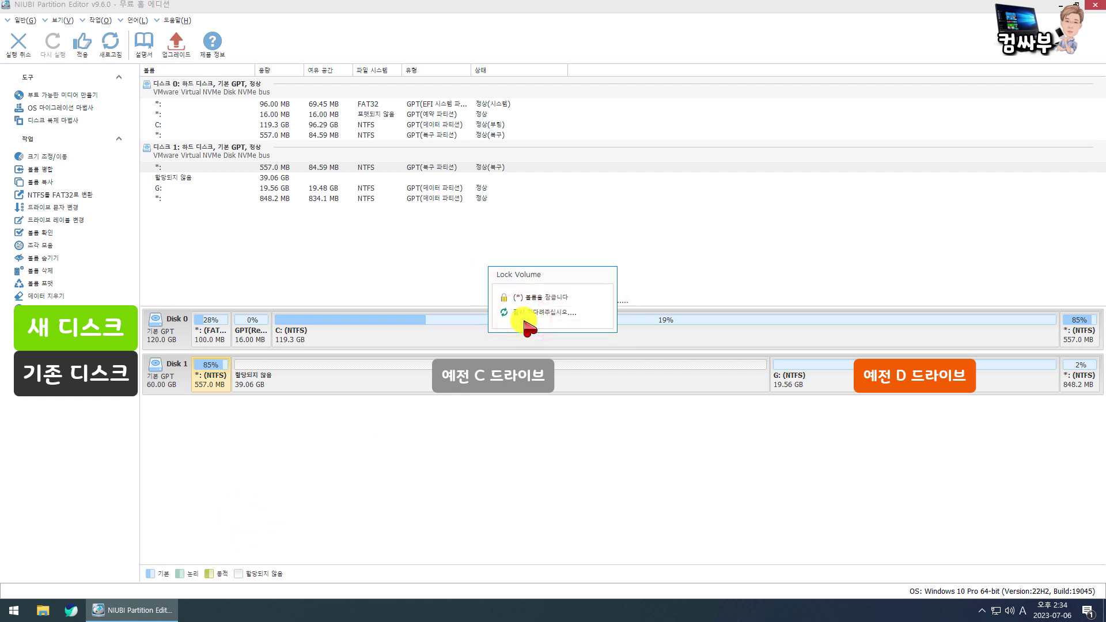
{"action": "right_click", "coordinate": [1075, 383]}
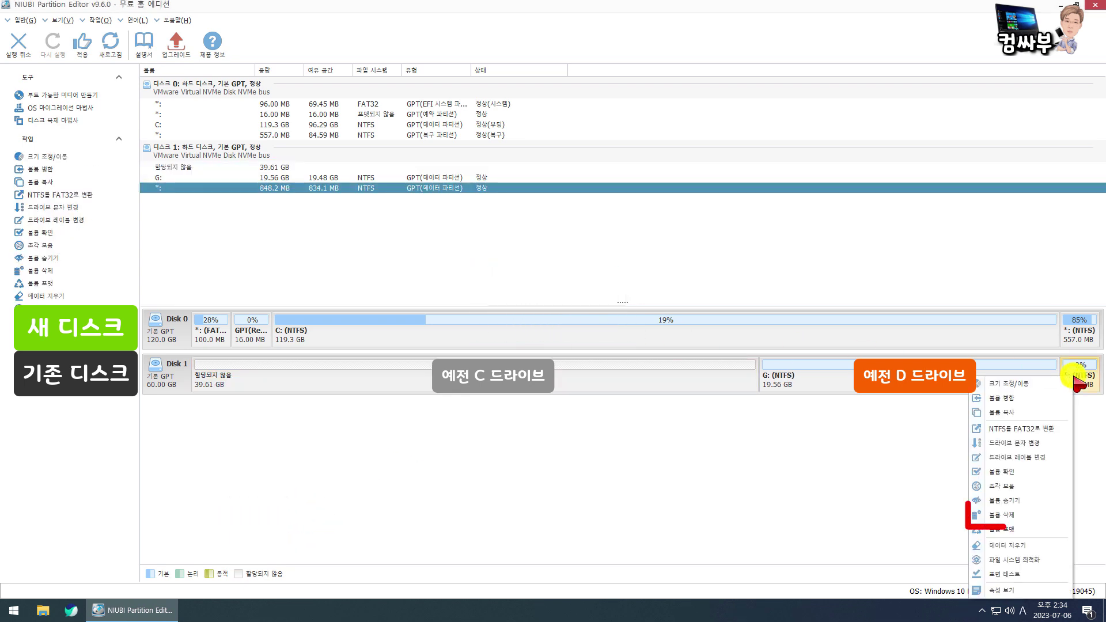
{"action": "left_click", "coordinate": [1008, 514]}
{"action": "left_click", "coordinate": [528, 320]}
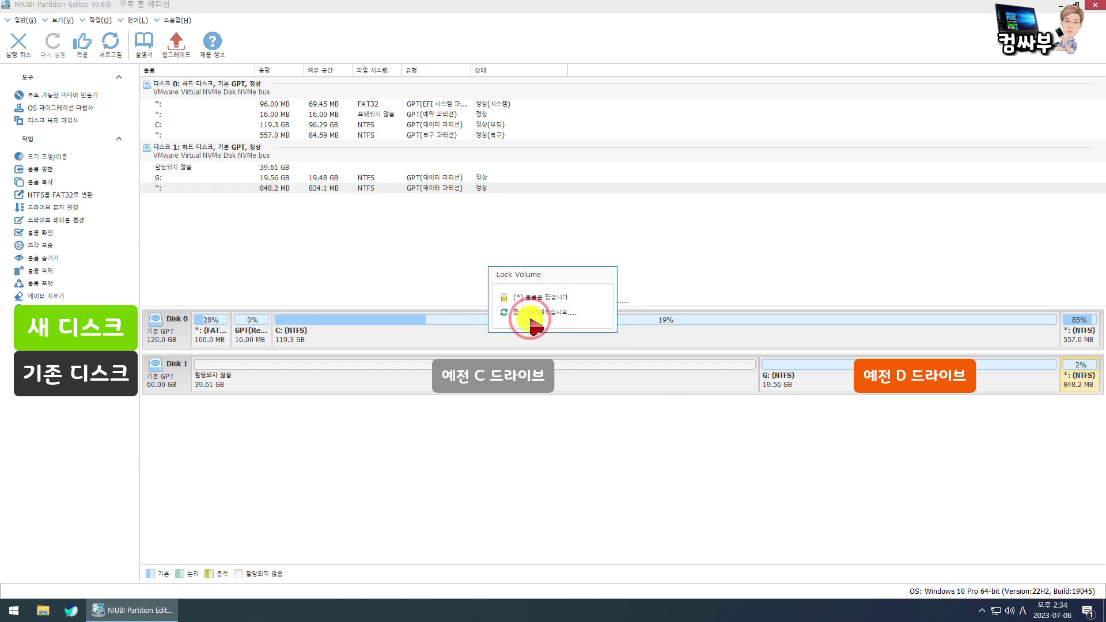
Step: Resize the G: volume to 61,438.9 MB, leaving 0.0 MB of unallocated space before and after it
{"action": "right_click", "coordinate": [817, 383]}
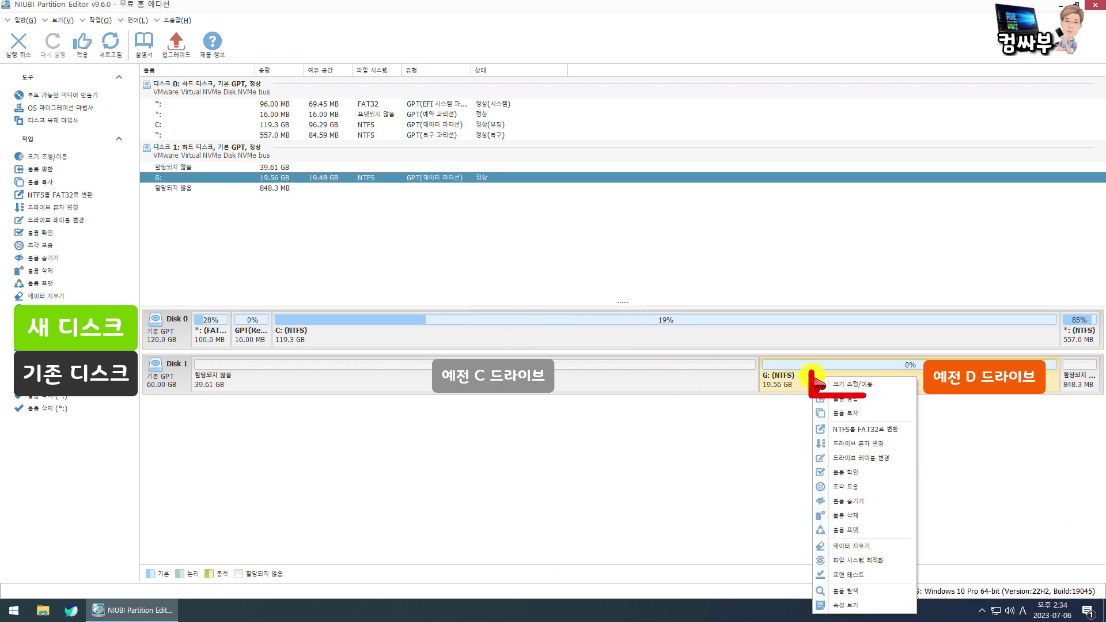
{"action": "left_click", "coordinate": [861, 384]}
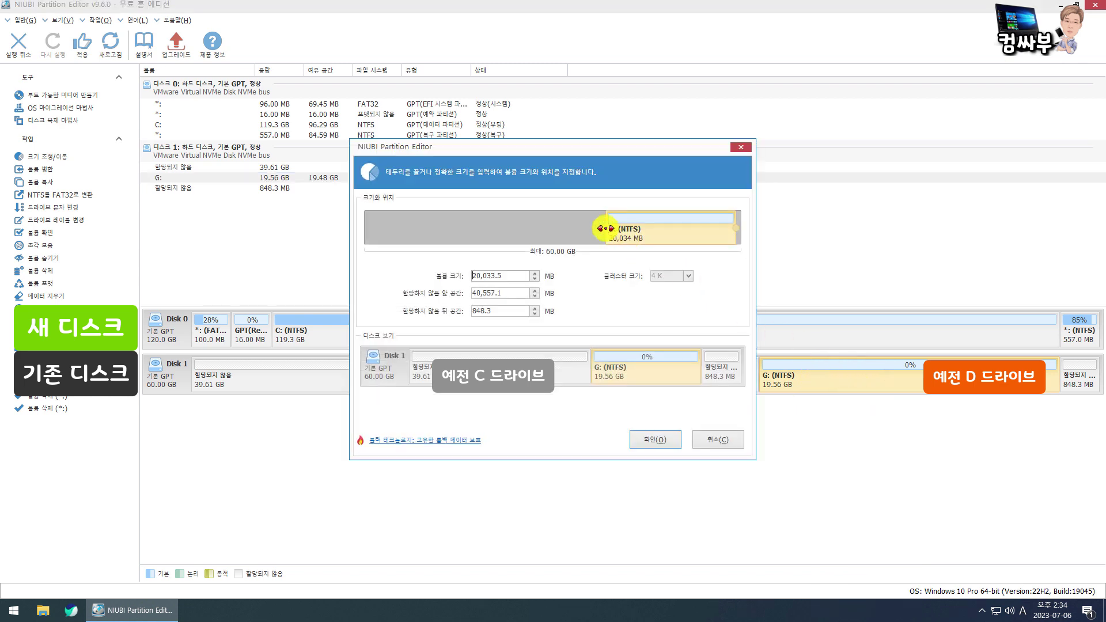
{"action": "left_click_drag", "start_coordinate": [604, 229], "coordinate": [360, 232]}
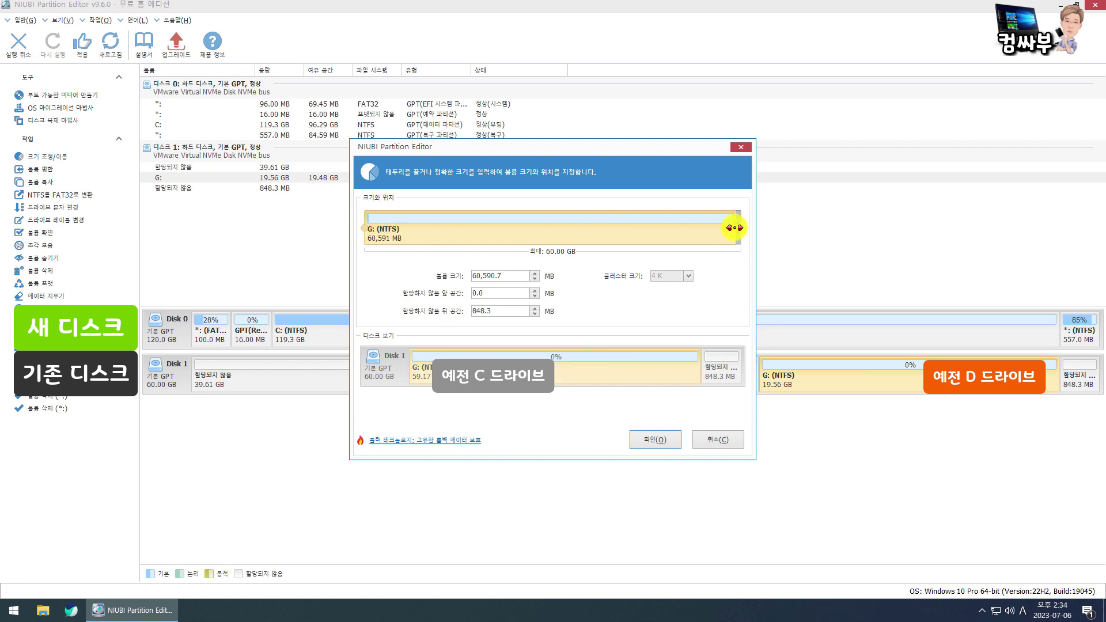
{"action": "left_click_drag", "start_coordinate": [734, 227], "coordinate": [740, 227]}
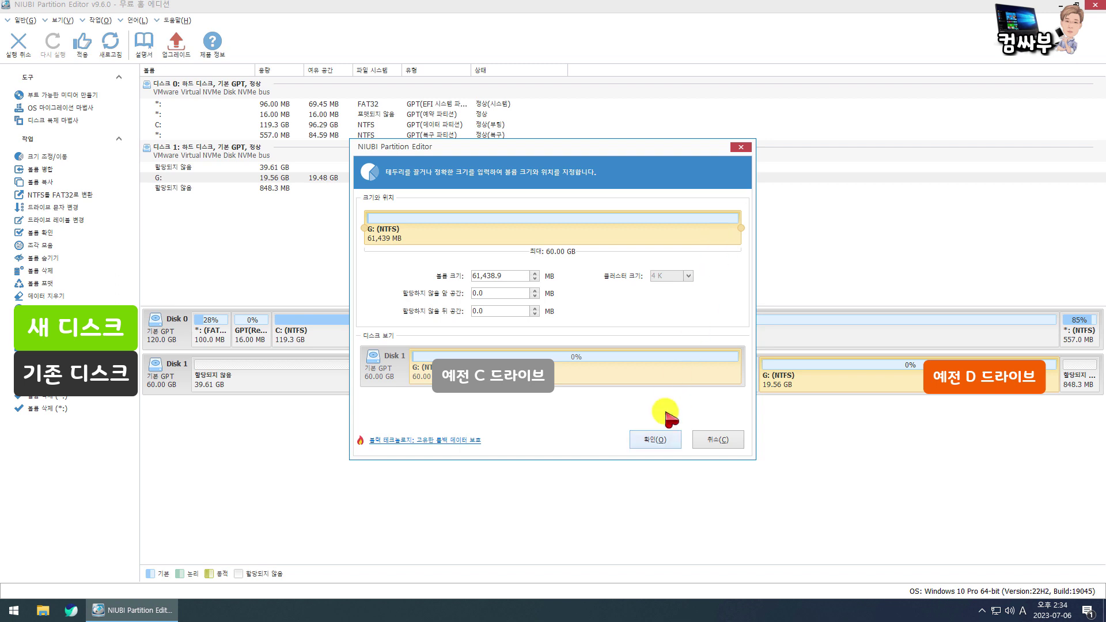
{"action": "left_click", "coordinate": [655, 440]}
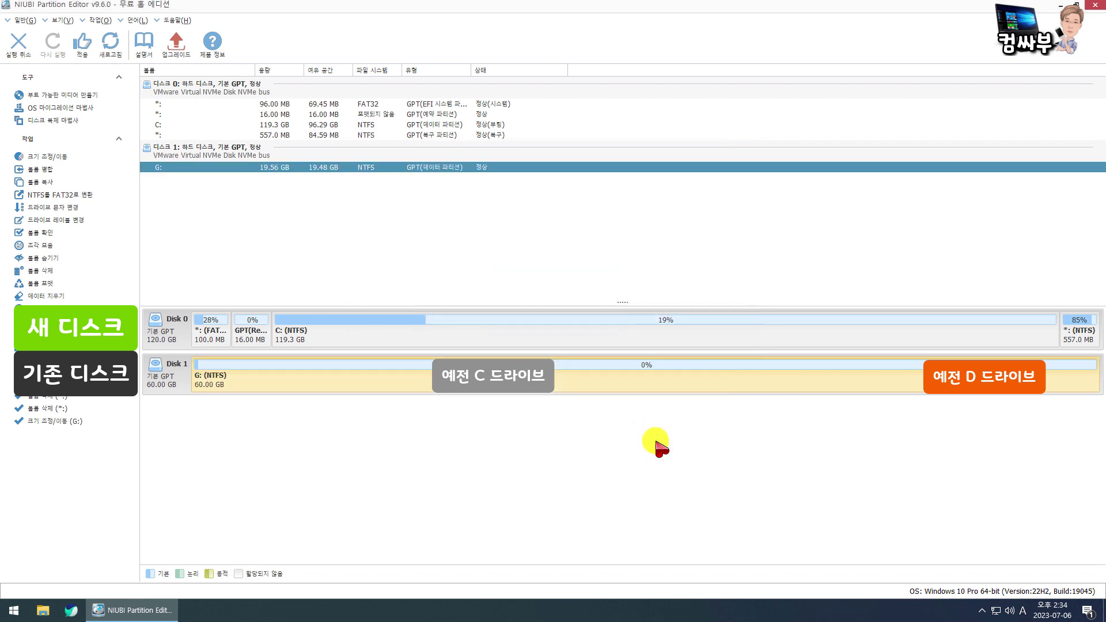
Step: Apply the pending partition deletions and the G: resize
{"action": "left_click", "coordinate": [84, 44]}
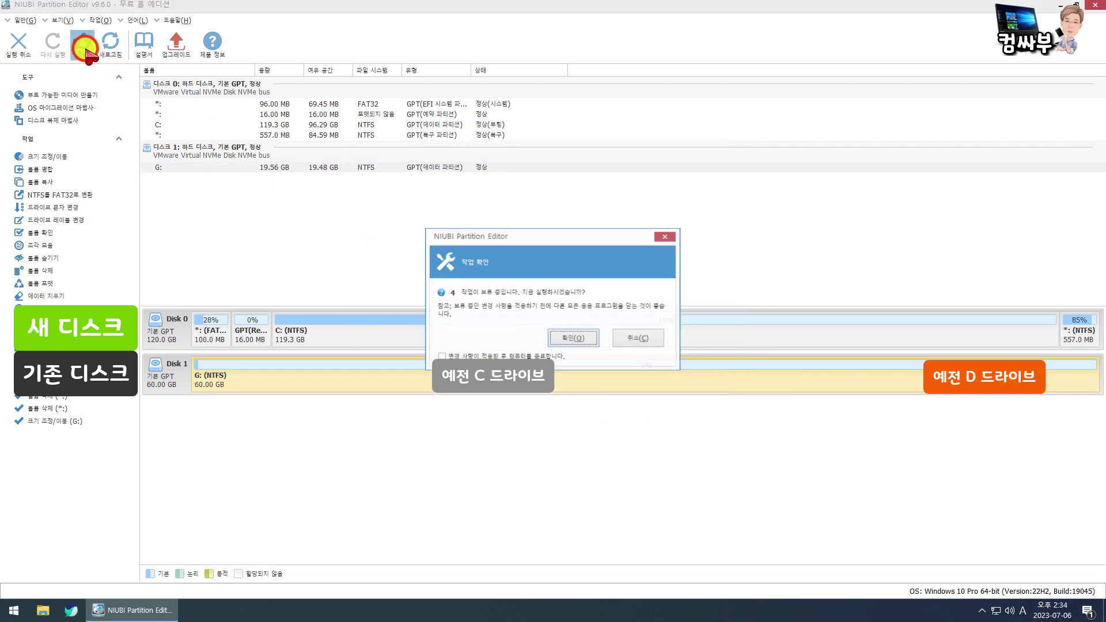
{"action": "left_click", "coordinate": [582, 338]}
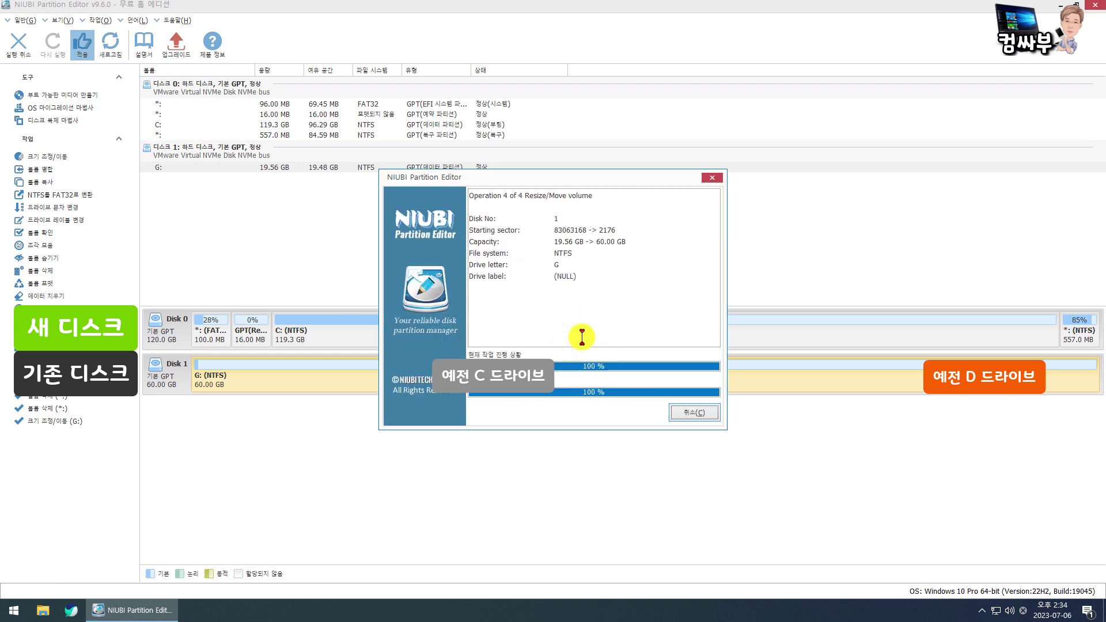
{"action": "left_click", "coordinate": [582, 340]}
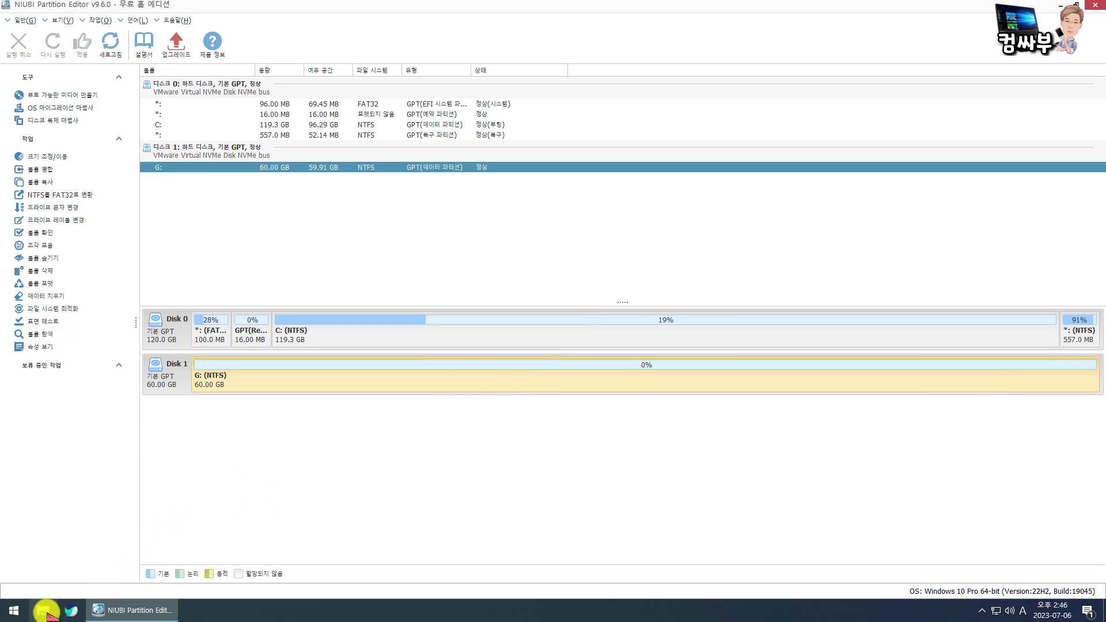
Step: Switch to File Explorer and open the resized G: drive to check its contents
{"action": "left_click", "coordinate": [45, 611]}
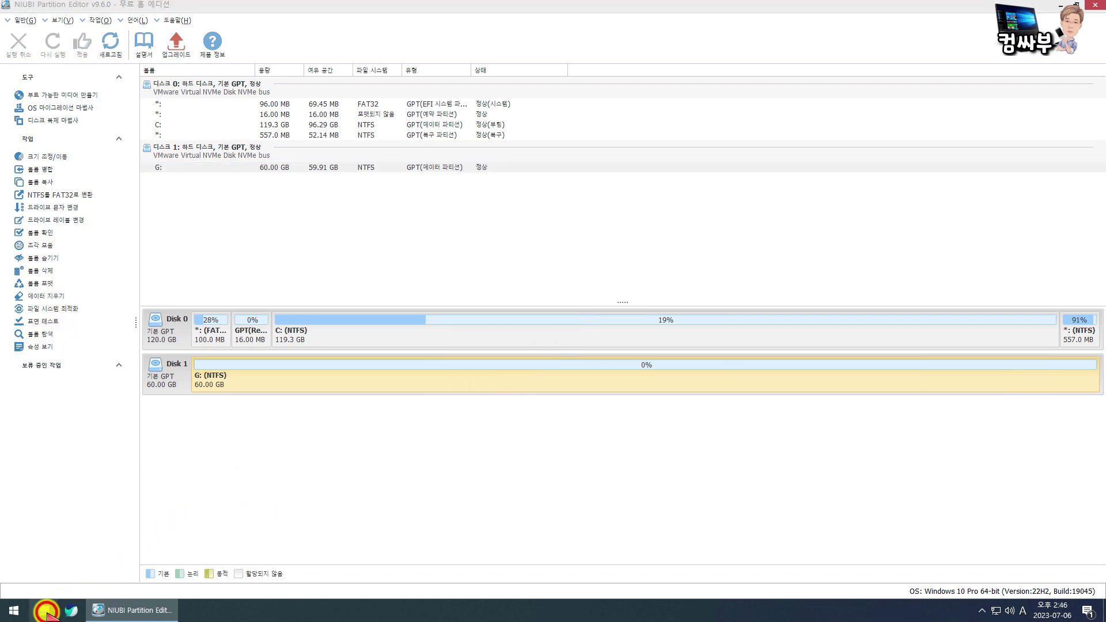
{"action": "double_click", "coordinate": [784, 428]}
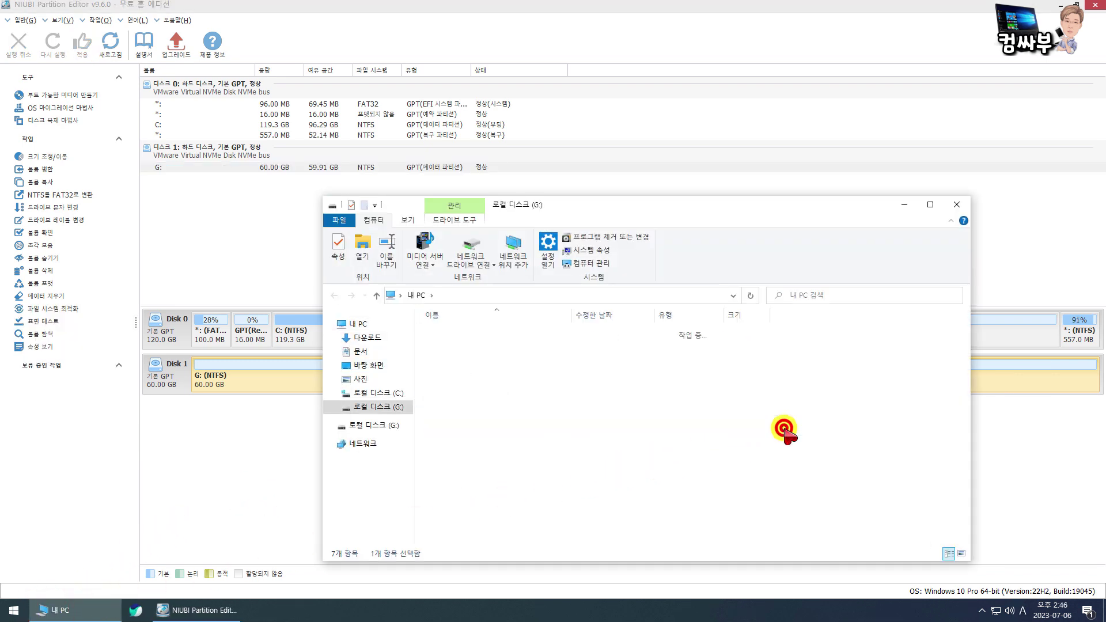